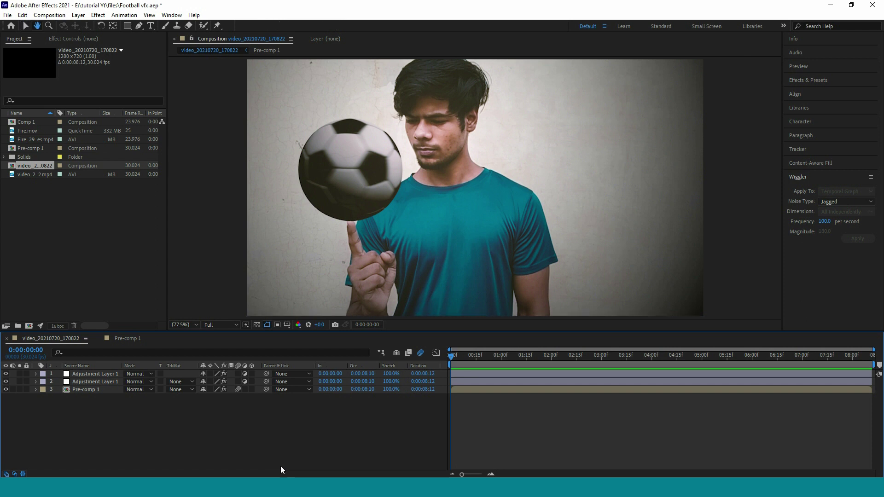
Preview the finished composite, then open Pre-comp 1 and solo the original footage layer
{"action": "key", "text": "space"}
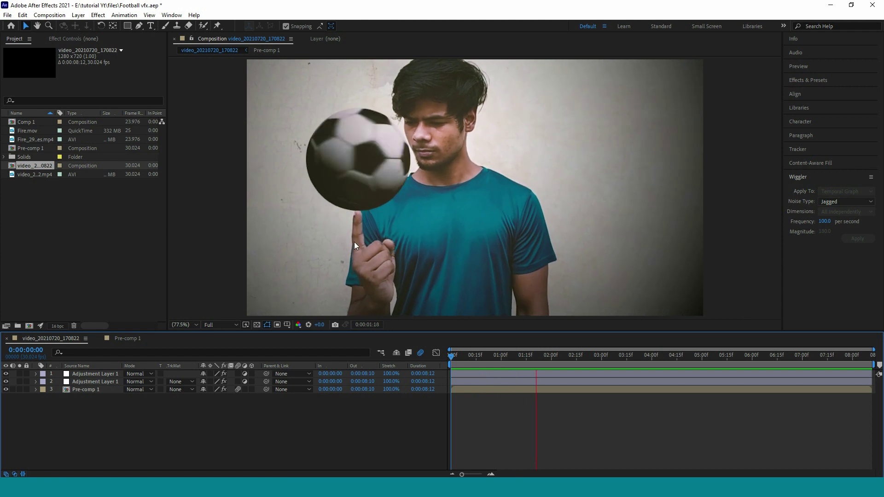
{"action": "key", "text": "space"}
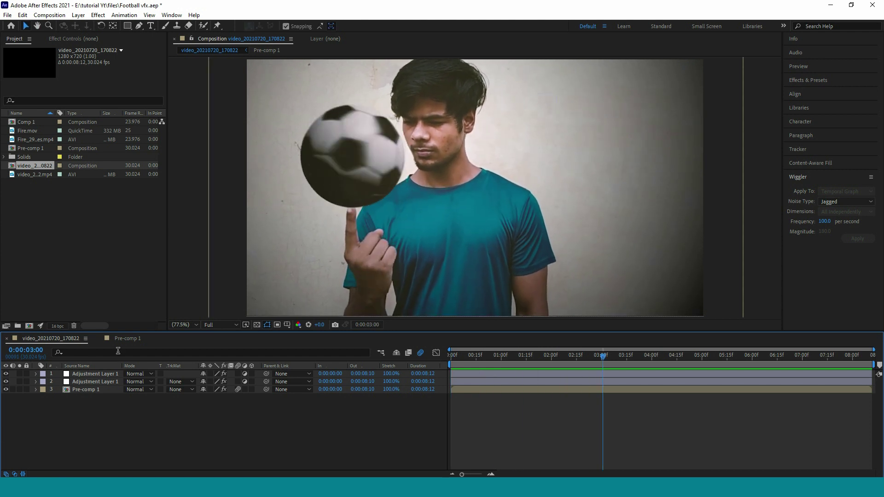
{"action": "left_click", "coordinate": [129, 341]}
{"action": "left_click", "coordinate": [91, 391]}
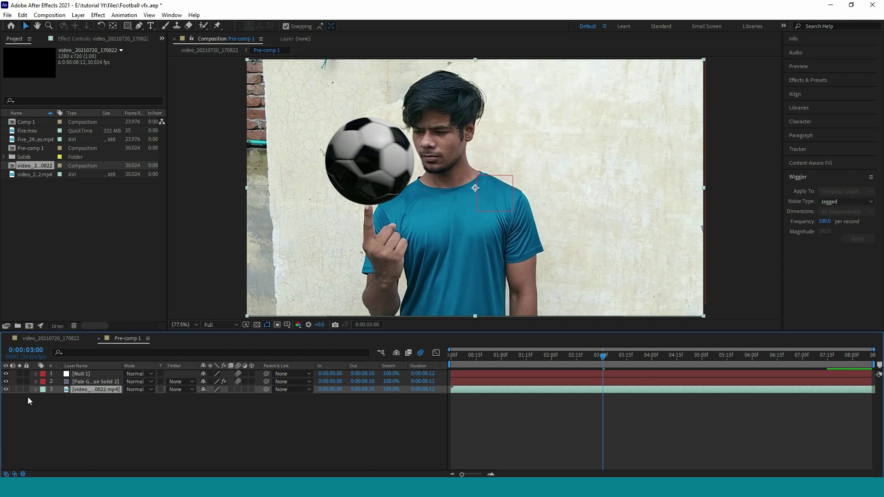
{"action": "left_click", "coordinate": [19, 389]}
Play the solo footage, then build a new composition from the finger-raising clip
{"action": "key", "text": "space"}
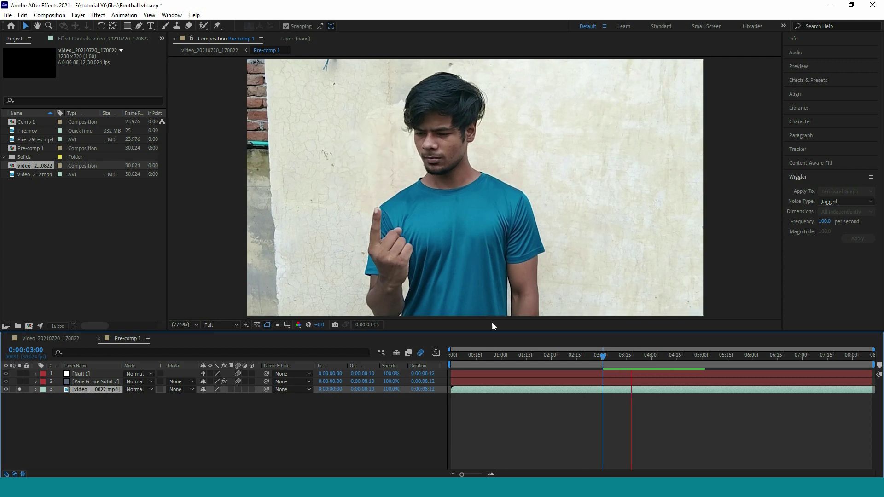
{"action": "key", "text": "space"}
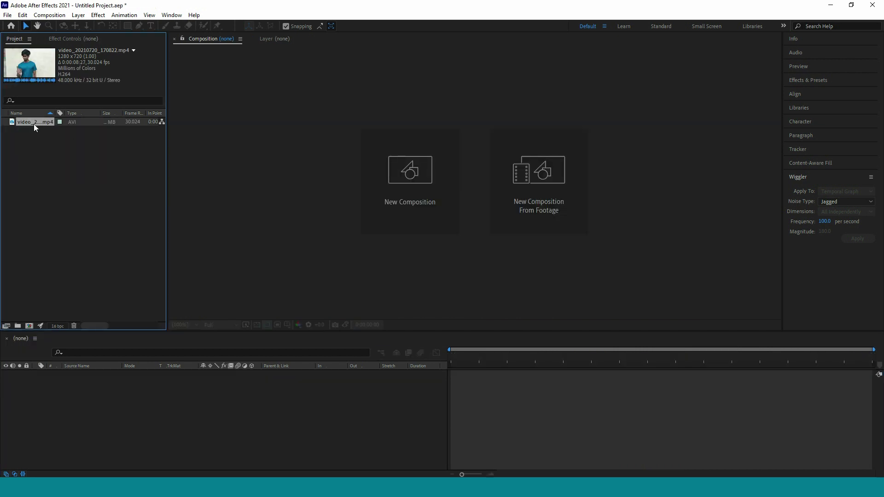
{"action": "left_click_drag", "start_coordinate": [34, 124], "coordinate": [32, 328]}
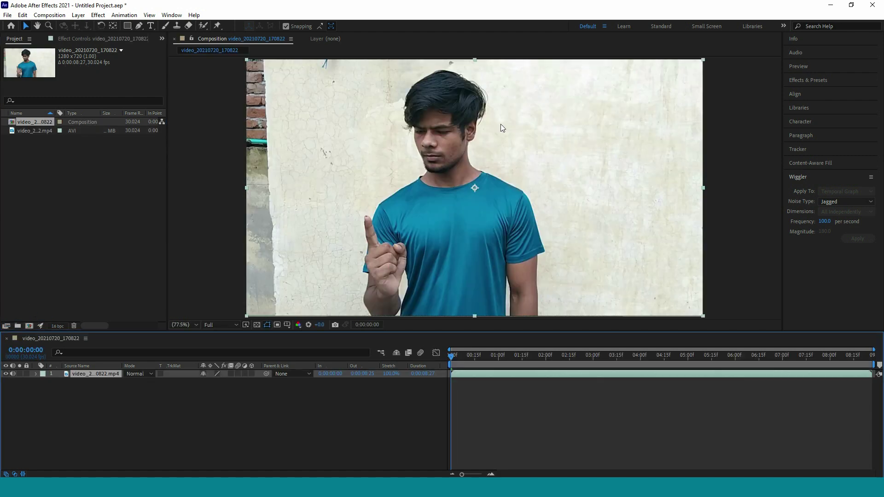
Add a Null 1 null object above the footage, then reselect the video layer
{"action": "left_click", "coordinate": [471, 395]}
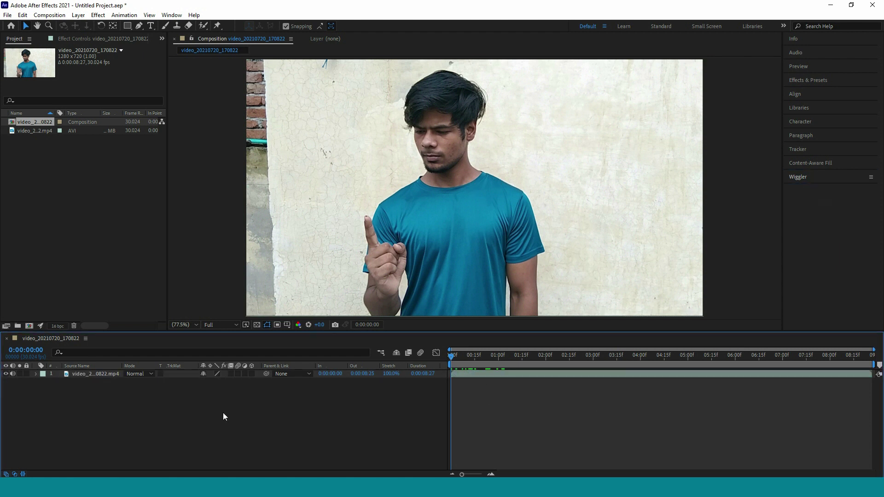
{"action": "right_click", "coordinate": [223, 413]}
{"action": "mouse_move", "coordinate": [247, 311]}
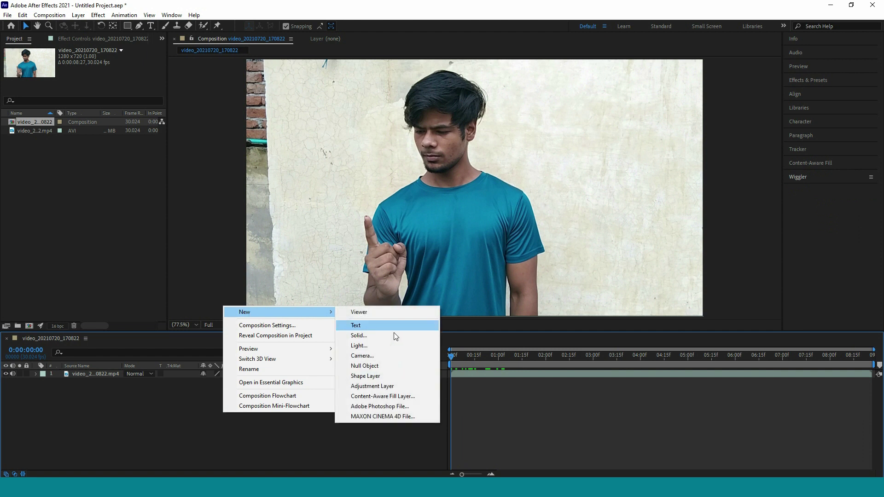
{"action": "left_click", "coordinate": [366, 366]}
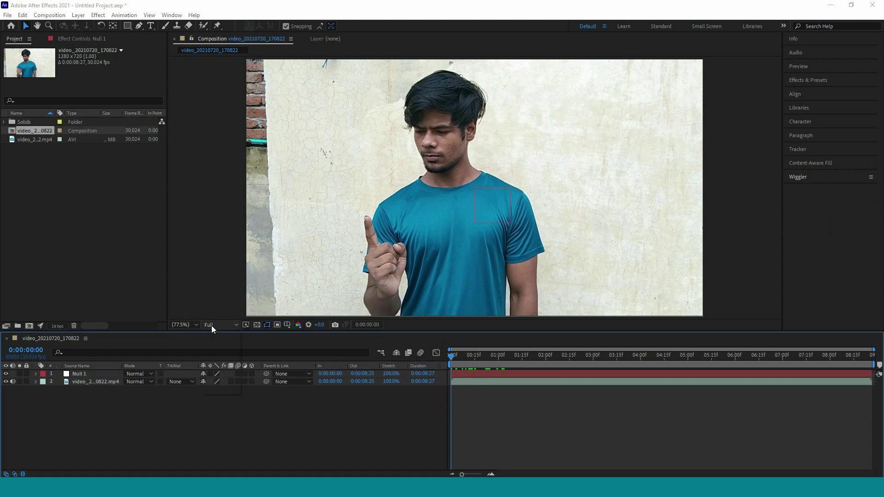
{"action": "left_click", "coordinate": [212, 325]}
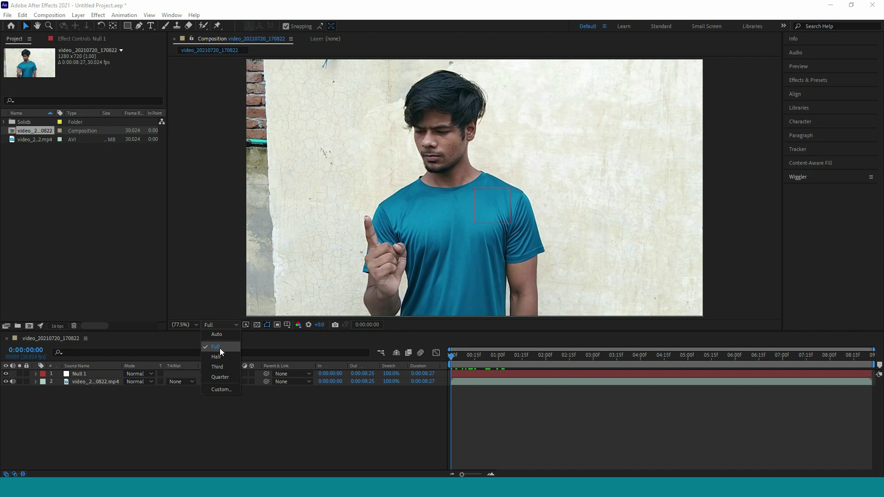
{"action": "left_click", "coordinate": [99, 380]}
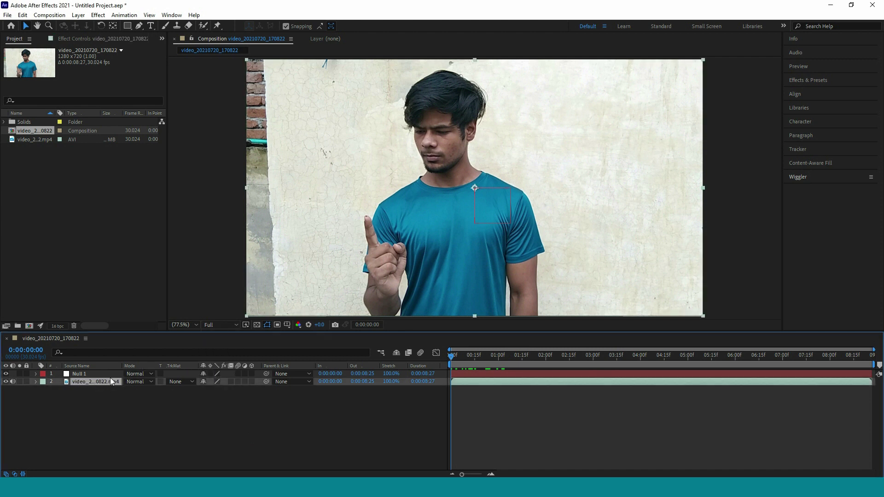
Start Track Motion on the footage from the Tracker panel, creating Track Point 1
{"action": "left_click", "coordinate": [799, 149]}
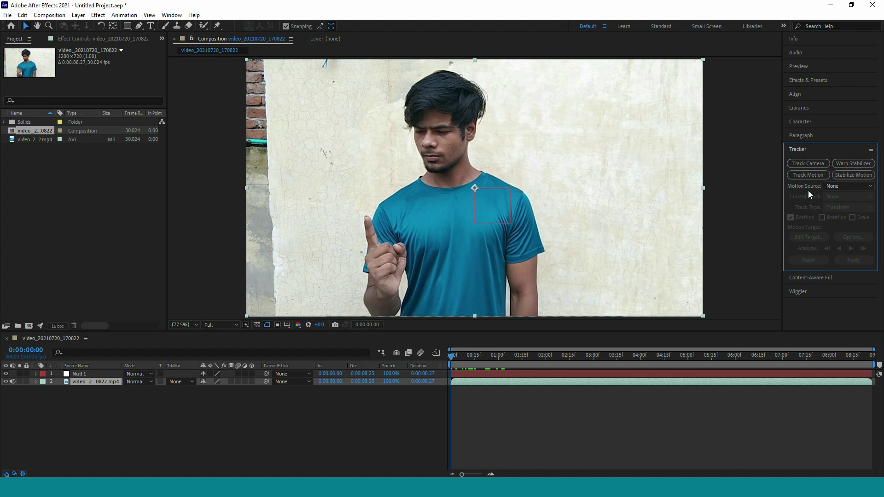
{"action": "left_click", "coordinate": [174, 18]}
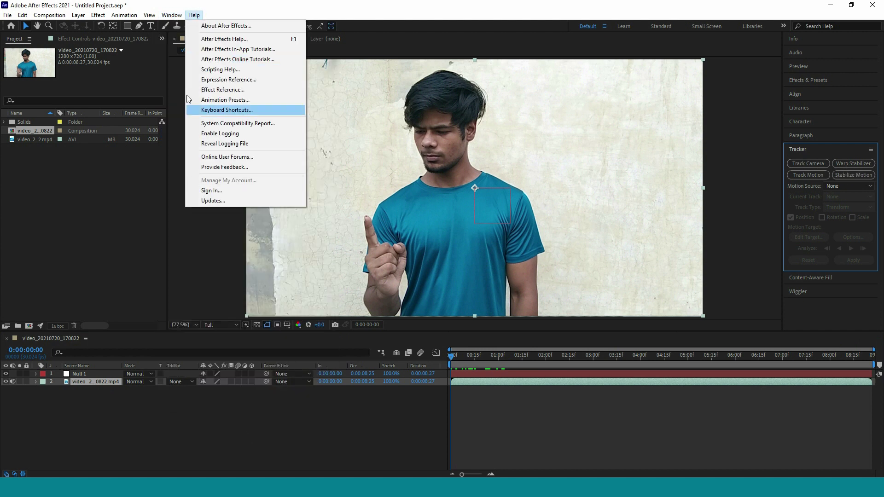
{"action": "left_click", "coordinate": [811, 176]}
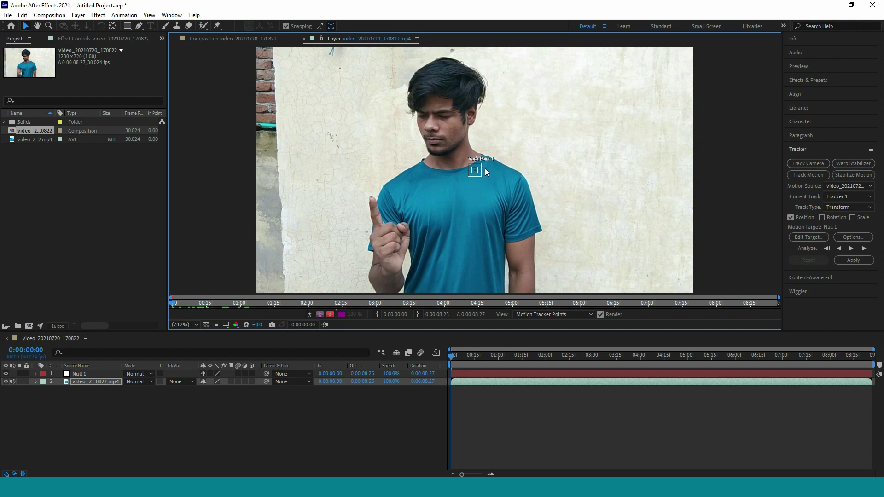
Maximize the Layer panel and zoom in to inspect the raised finger, then restore the layout
{"action": "key", "text": "grave"}
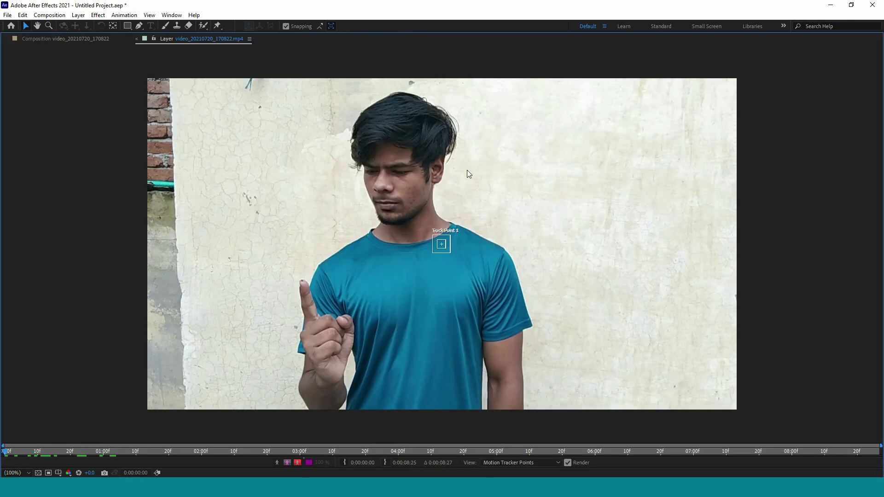
{"action": "double_click", "coordinate": [343, 270]}
{"action": "left_click_drag", "start_coordinate": [336, 259], "coordinate": [315, 199]}
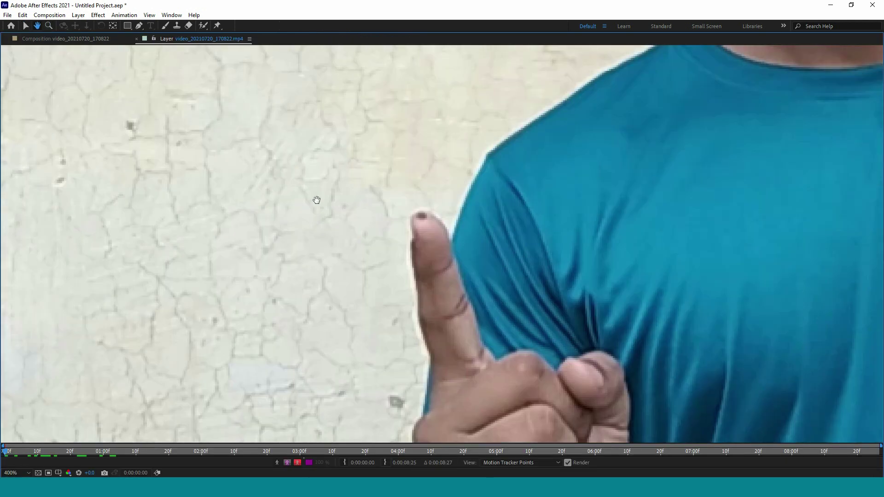
{"action": "key", "text": "v"}
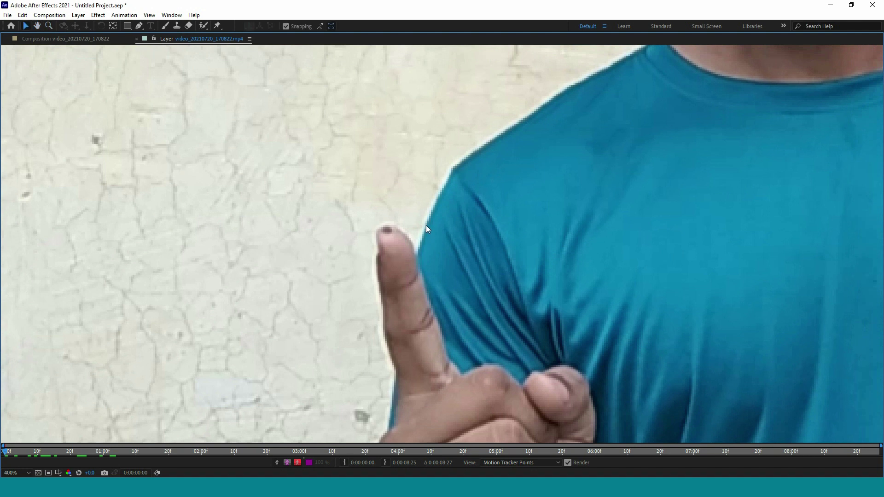
{"action": "key", "text": "z"}
{"action": "key", "text": "slash"}
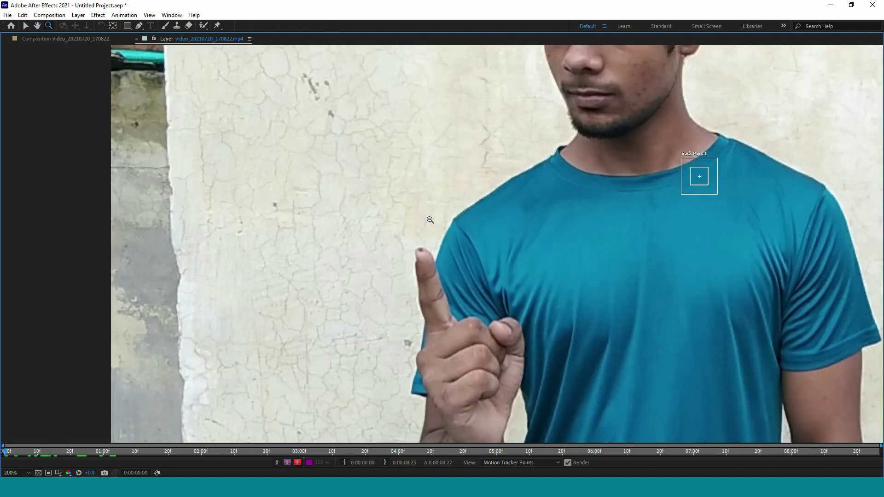
{"action": "left_click_drag", "start_coordinate": [528, 245], "coordinate": [497, 229]}
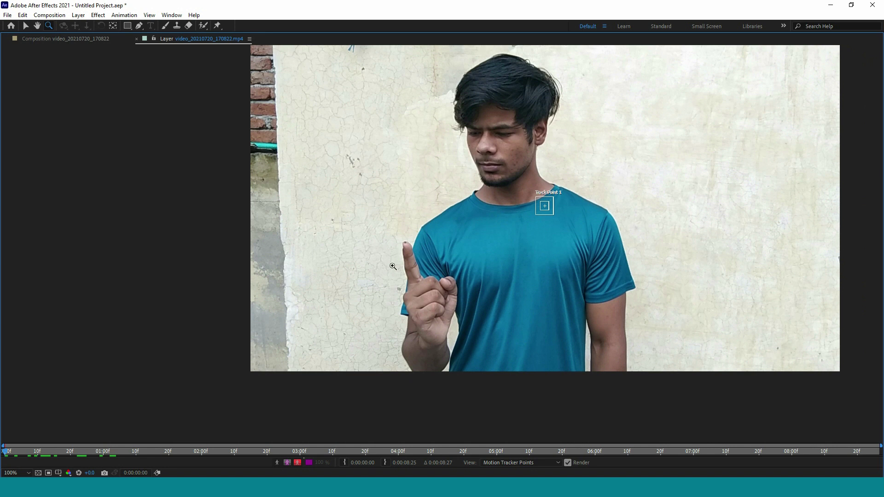
{"action": "key", "text": "v"}
{"action": "key", "text": "grave"}
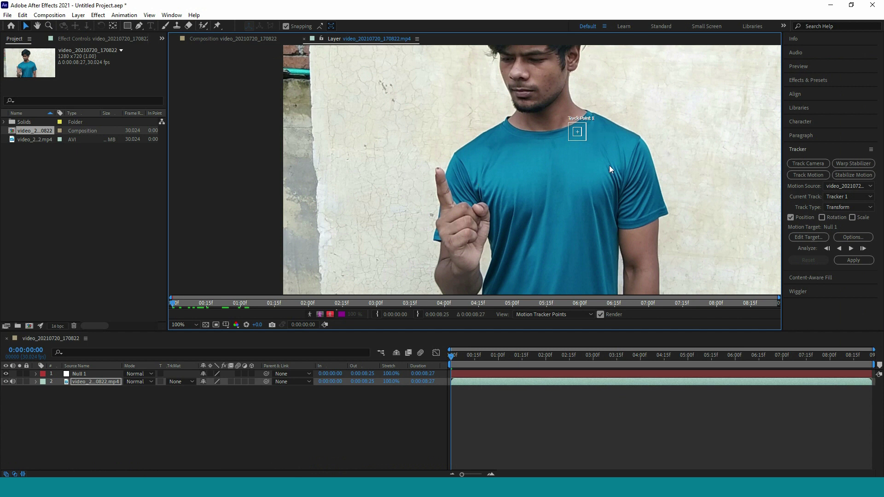
Drag Track Point 1 onto the raised fingertip and fine-tune it at 400% zoom
{"action": "left_click_drag", "start_coordinate": [583, 142], "coordinate": [455, 174]}
{"action": "key", "text": "z"}
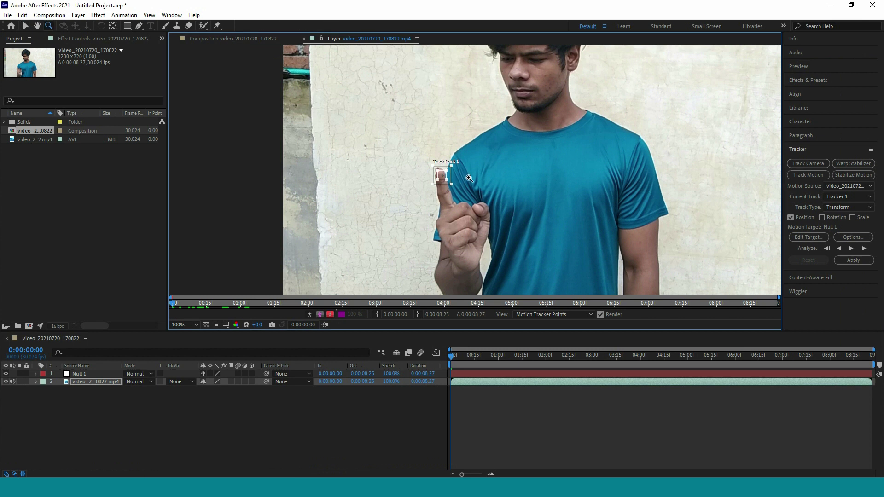
{"action": "left_click", "coordinate": [491, 185]}
{"action": "left_click", "coordinate": [491, 185]}
{"action": "key", "text": "v"}
{"action": "left_click_drag", "start_coordinate": [462, 230], "coordinate": [442, 190]}
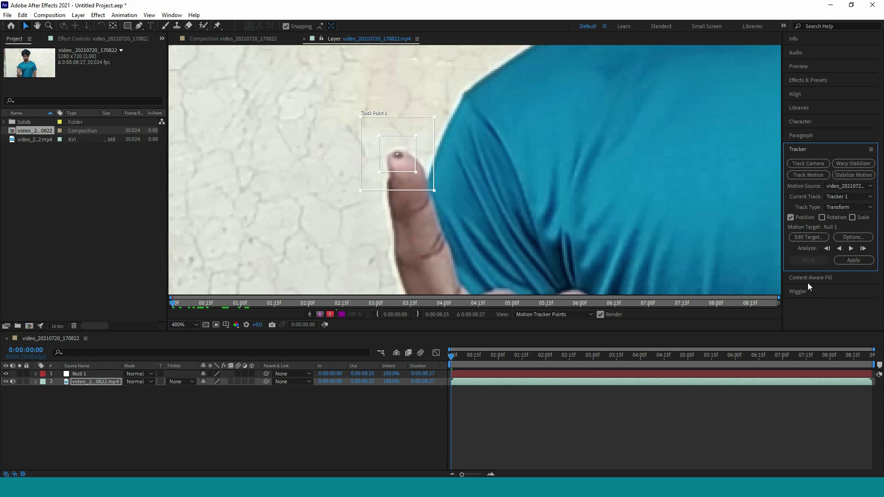
{"action": "left_click", "coordinate": [807, 237]}
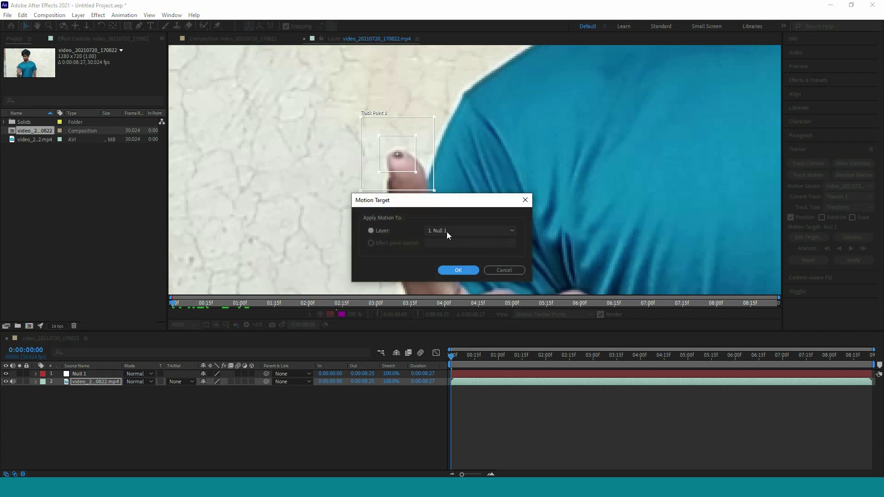
{"action": "left_click", "coordinate": [504, 270]}
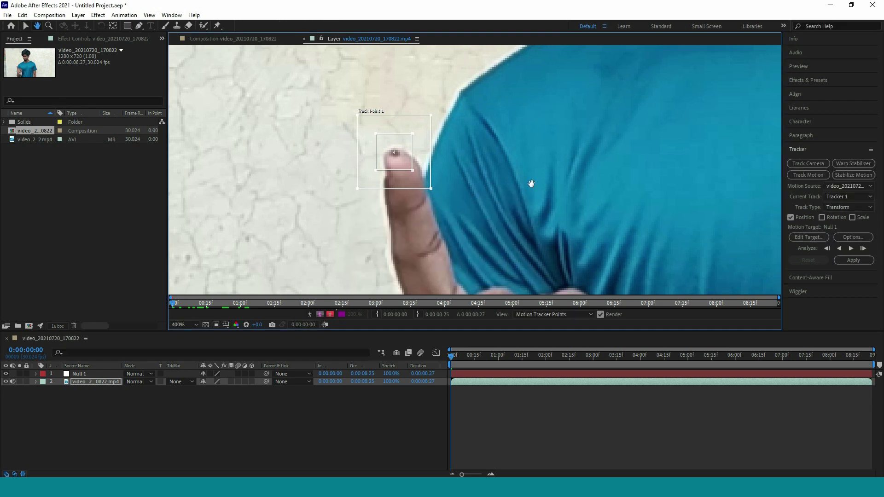
{"action": "mouse_move", "coordinate": [515, 165]}
{"action": "left_mouse_down"}
{"action": "mouse_move", "coordinate": [511, 181]}
{"action": "mouse_move", "coordinate": [473, 186]}
{"action": "left_mouse_up"}
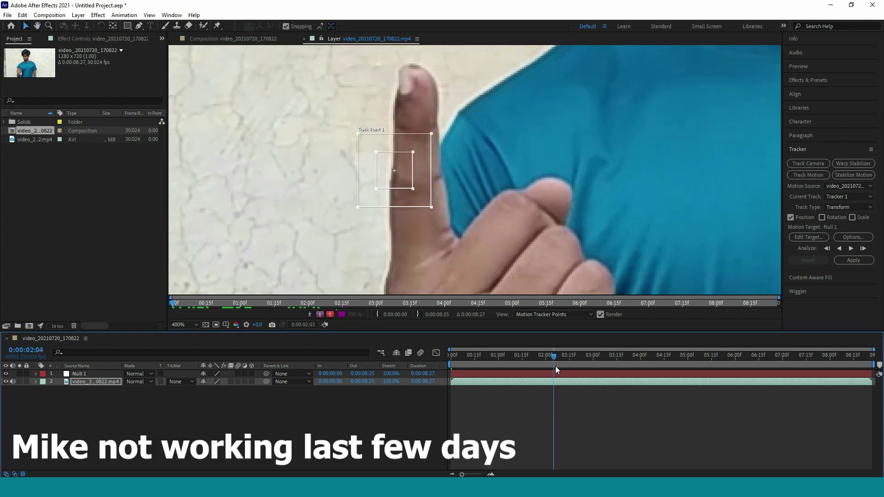
{"action": "left_click_drag", "start_coordinate": [490, 352], "coordinate": [561, 366]}
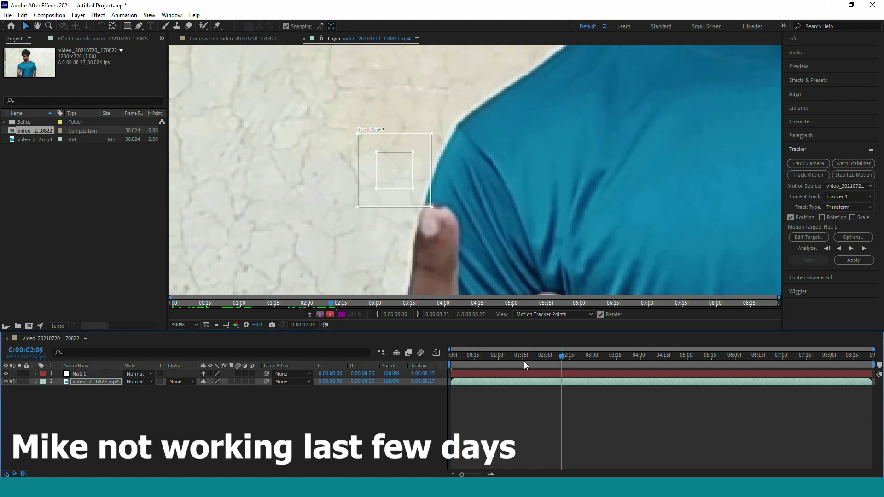
{"action": "key", "text": "Home"}
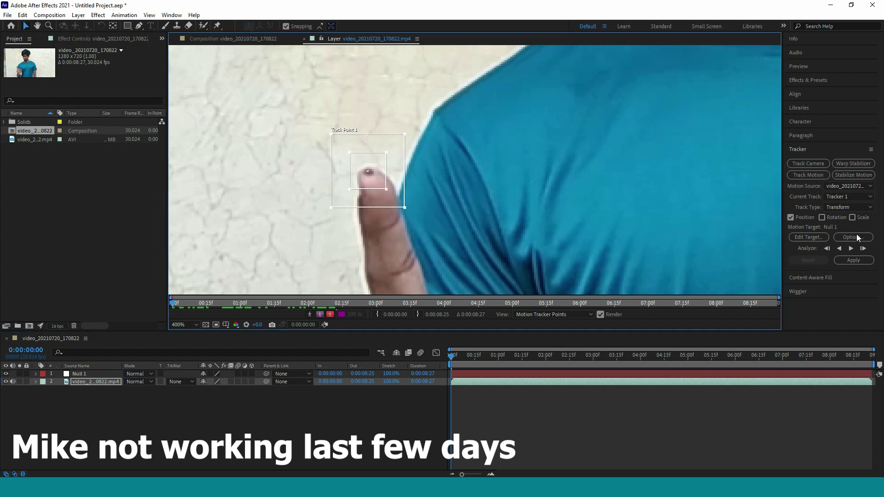
{"action": "left_click_drag", "start_coordinate": [534, 204], "coordinate": [596, 207]}
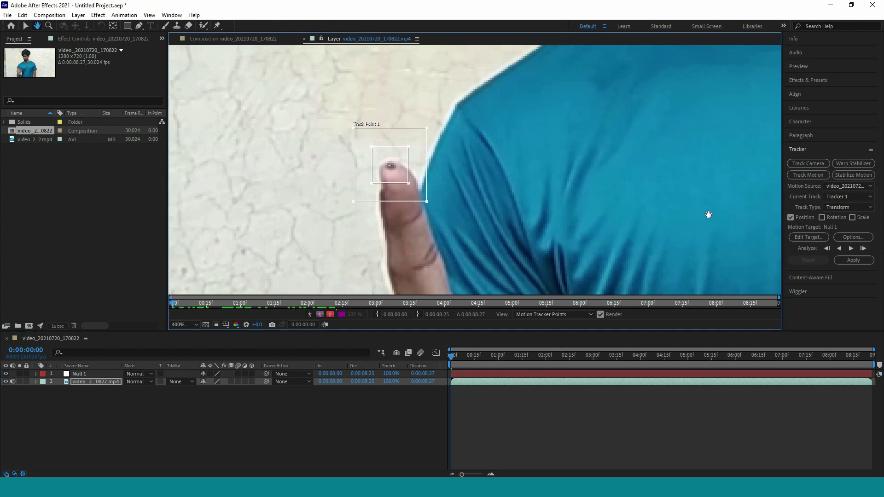
Analyze Track Point 1 forward frame by frame along the fingertip
{"action": "left_click", "coordinate": [863, 251]}
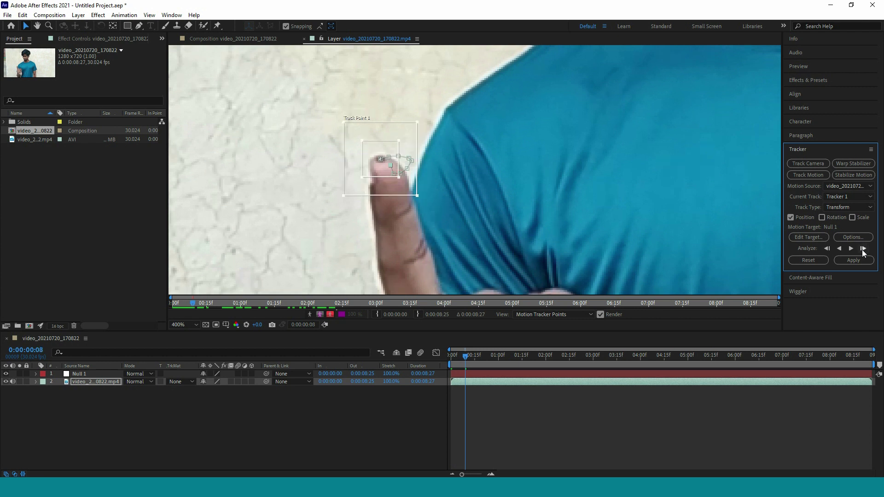
{"action": "left_click", "coordinate": [863, 249]}
{"action": "left_click", "coordinate": [863, 248]}
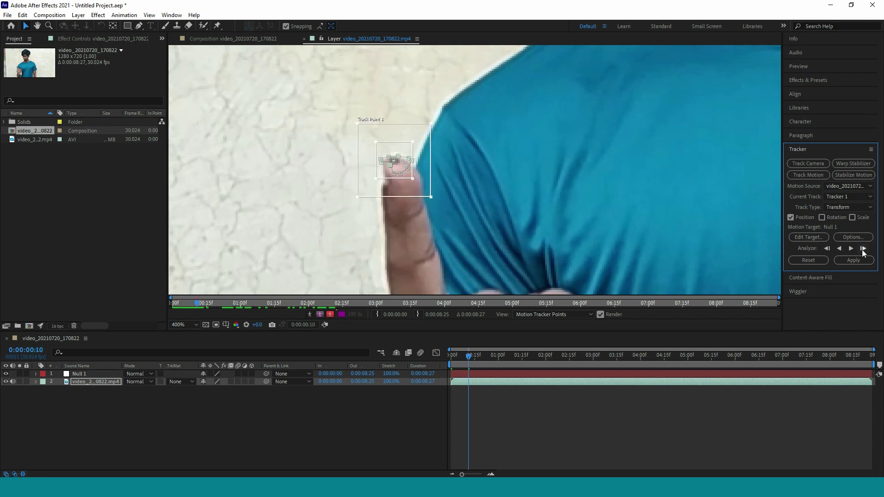
{"action": "left_click", "coordinate": [863, 248]}
{"action": "left_click", "coordinate": [863, 249]}
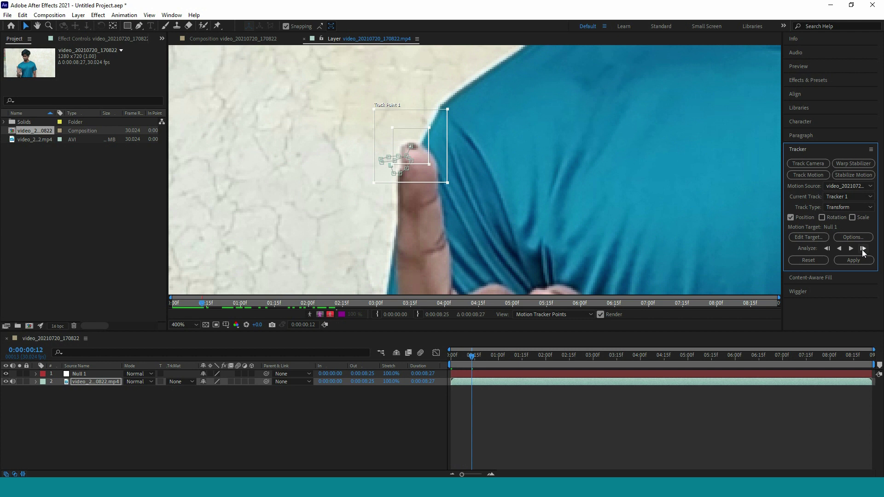
{"action": "left_click", "coordinate": [863, 248]}
{"action": "left_click", "coordinate": [863, 249]}
{"action": "left_click", "coordinate": [863, 248]}
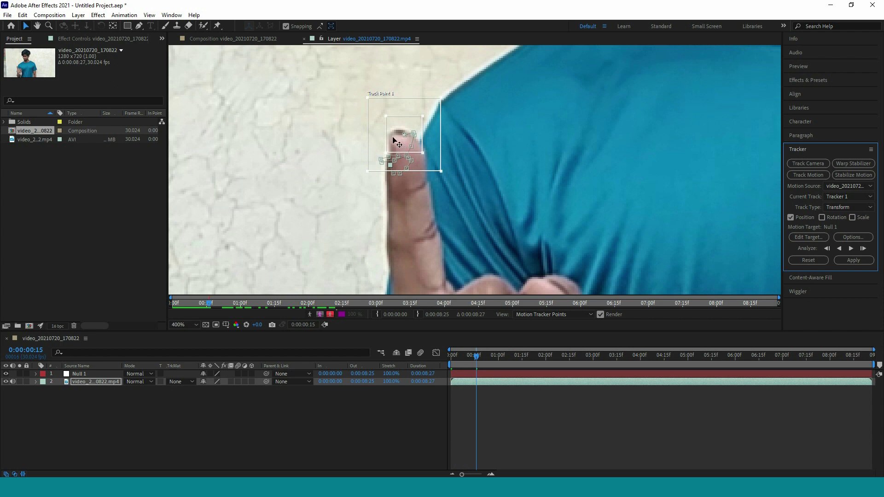
Re-place the drifting track point on the fingertip and keep tracking forward to about 2:05
{"action": "left_click_drag", "start_coordinate": [402, 146], "coordinate": [398, 143]}
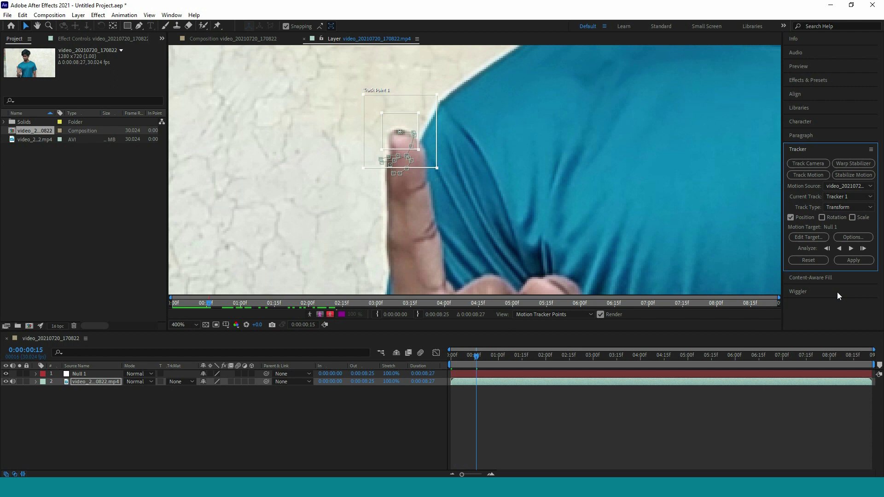
{"action": "left_click", "coordinate": [863, 249]}
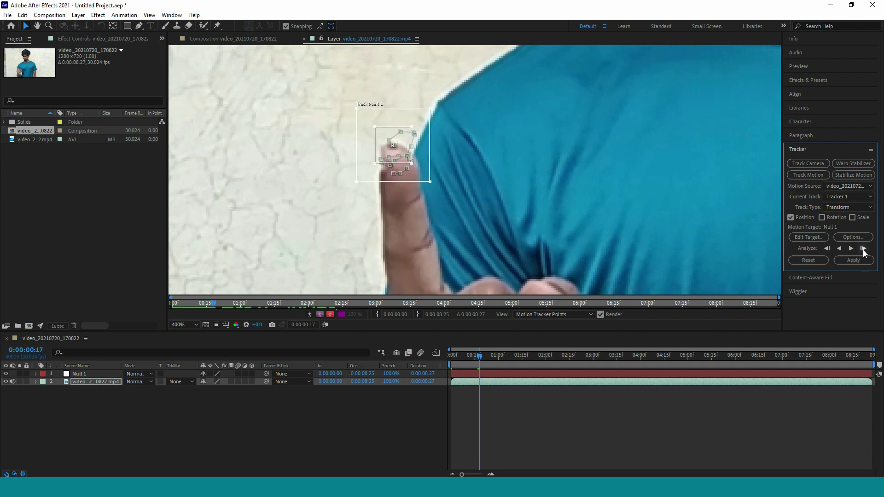
{"action": "left_click", "coordinate": [863, 249]}
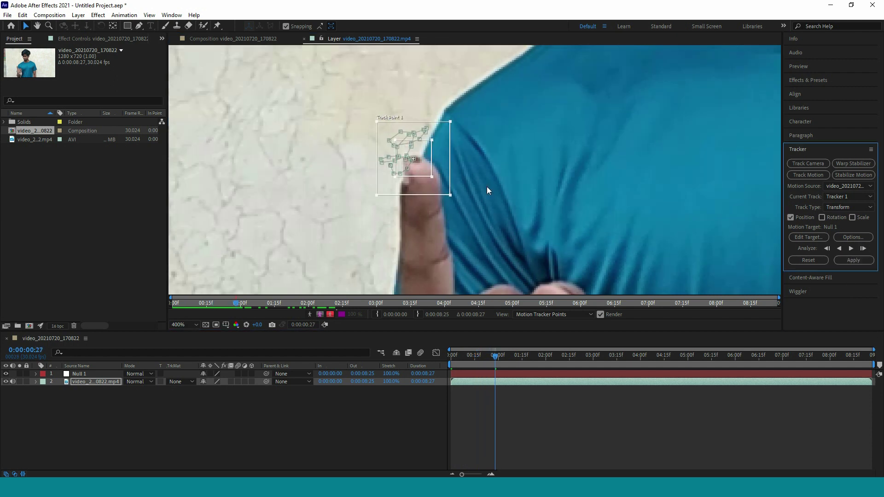
{"action": "left_click", "coordinate": [863, 250]}
{"action": "left_click", "coordinate": [863, 249]}
{"action": "left_click", "coordinate": [863, 248]}
{"action": "left_click", "coordinate": [863, 248]}
{"action": "left_click", "coordinate": [863, 249]}
{"action": "left_click", "coordinate": [863, 249]}
{"action": "left_click", "coordinate": [863, 248]}
{"action": "left_click", "coordinate": [863, 249]}
{"action": "left_click", "coordinate": [863, 249]}
{"action": "left_click", "coordinate": [863, 249]}
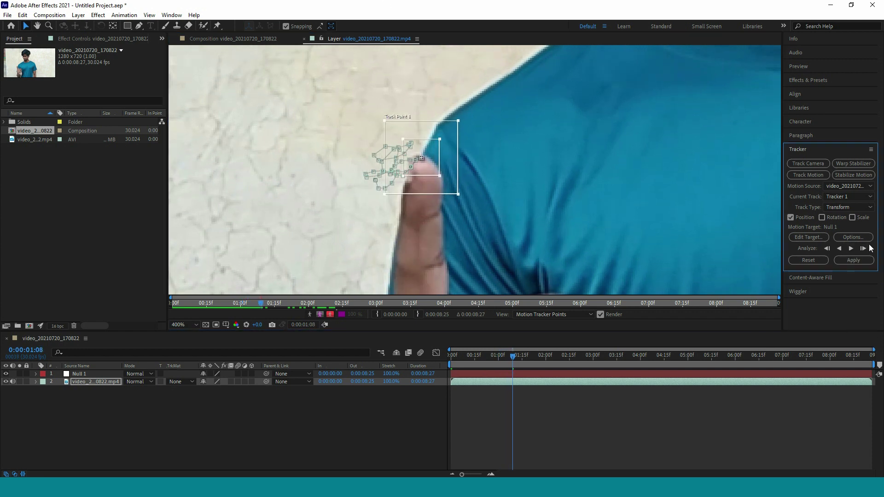
{"action": "left_click", "coordinate": [863, 248]}
{"action": "left_click", "coordinate": [863, 249]}
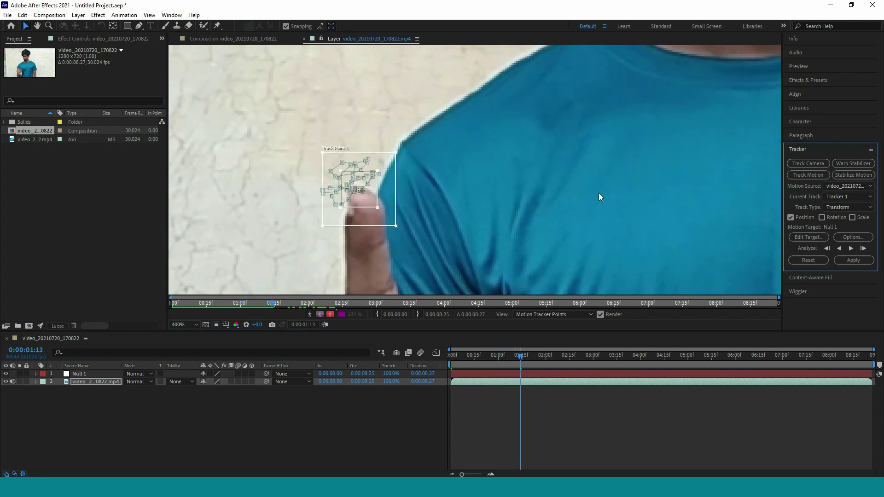
{"action": "left_click", "coordinate": [863, 249]}
{"action": "left_click", "coordinate": [863, 248]}
{"action": "left_click", "coordinate": [863, 249]}
{"action": "left_click", "coordinate": [863, 249]}
{"action": "left_click", "coordinate": [863, 249]}
{"action": "left_click", "coordinate": [863, 249]}
{"action": "left_click", "coordinate": [863, 248]}
{"action": "left_click", "coordinate": [863, 249]}
{"action": "left_click", "coordinate": [863, 249]}
{"action": "left_click", "coordinate": [863, 249]}
{"action": "left_click", "coordinate": [863, 249]}
Keep analyzing the fingertip forward until keyframes reach about 5:29, then stop the analysis
{"action": "left_click", "coordinate": [863, 248]}
{"action": "left_click", "coordinate": [863, 248]}
{"action": "left_click", "coordinate": [863, 249]}
{"action": "left_click", "coordinate": [863, 248]}
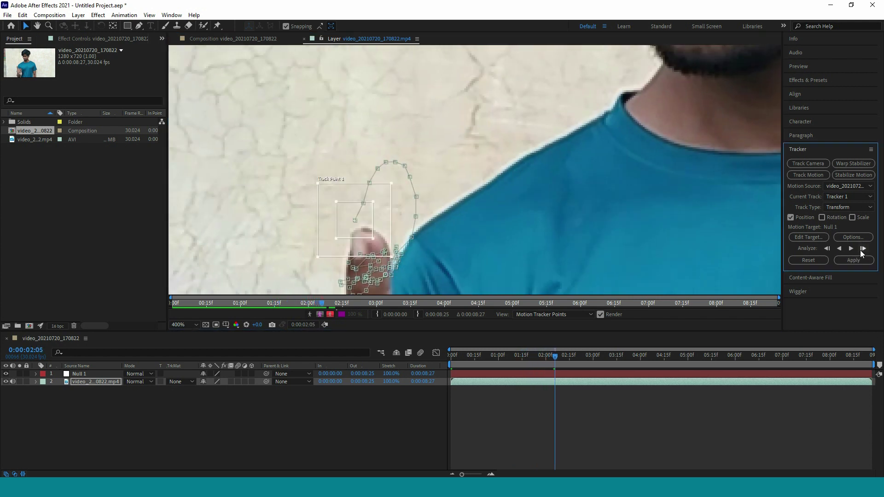
{"action": "left_click", "coordinate": [863, 249]}
{"action": "left_click", "coordinate": [863, 248]}
{"action": "left_click", "coordinate": [863, 249]}
{"action": "left_click", "coordinate": [863, 248]}
{"action": "left_click", "coordinate": [863, 249]}
{"action": "left_click", "coordinate": [863, 248]}
{"action": "left_click", "coordinate": [863, 249]}
{"action": "left_click", "coordinate": [863, 248]}
{"action": "left_click", "coordinate": [863, 248]}
{"action": "left_click", "coordinate": [863, 249]}
{"action": "left_click", "coordinate": [863, 249]}
{"action": "left_click", "coordinate": [863, 249]}
{"action": "left_click", "coordinate": [863, 248]}
{"action": "left_click", "coordinate": [863, 248]}
{"action": "left_click", "coordinate": [863, 249]}
{"action": "left_click", "coordinate": [863, 249]}
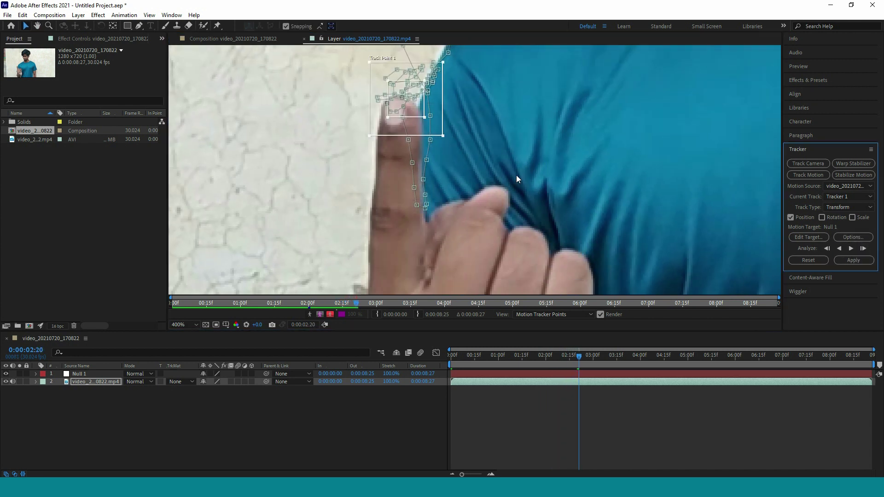
{"action": "left_click", "coordinate": [863, 248]}
{"action": "left_click", "coordinate": [863, 248]}
{"action": "left_click", "coordinate": [863, 249]}
{"action": "left_click", "coordinate": [863, 248]}
{"action": "left_click", "coordinate": [863, 249]}
{"action": "left_click", "coordinate": [863, 249]}
{"action": "left_click", "coordinate": [863, 249]}
{"action": "left_click", "coordinate": [863, 249]}
{"action": "left_click", "coordinate": [863, 248]}
{"action": "left_click", "coordinate": [863, 249]}
{"action": "left_click", "coordinate": [863, 249]}
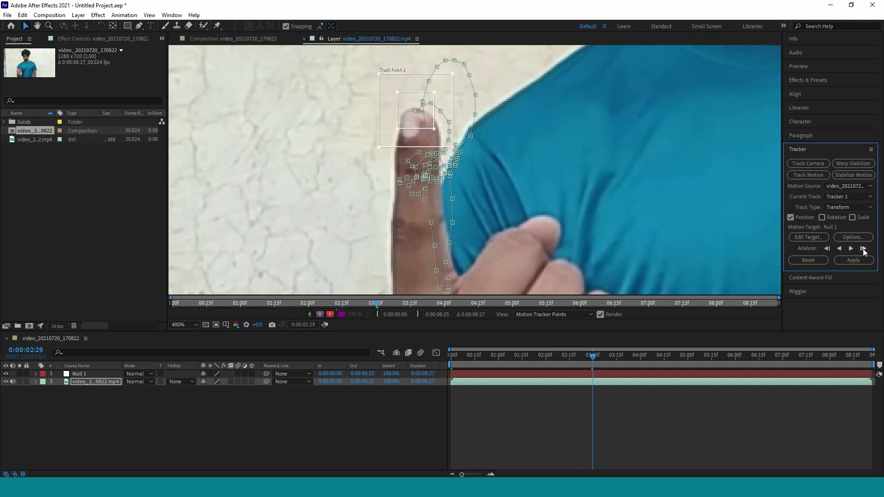
{"action": "left_click", "coordinate": [863, 249]}
{"action": "left_click", "coordinate": [863, 249]}
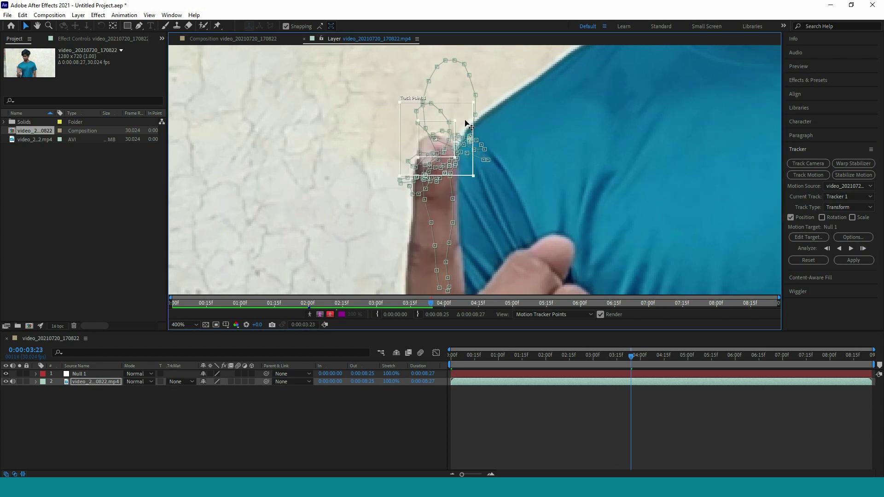
{"action": "left_click", "coordinate": [476, 177]}
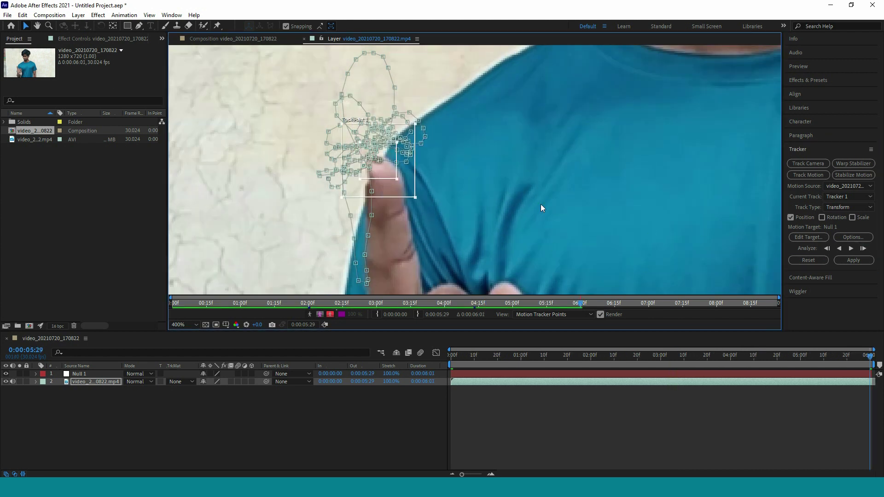
{"action": "left_click", "coordinate": [189, 326]}
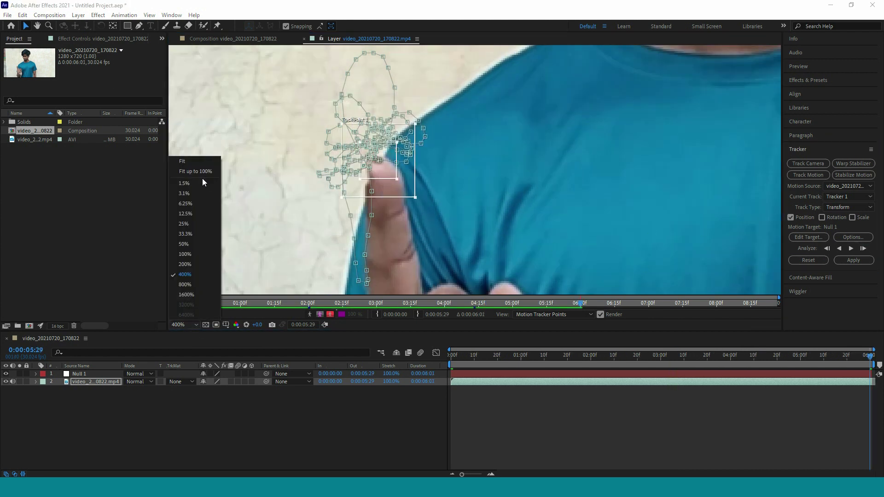
Apply Track Point 1's data to Null 1 with dimensions X and Y, then collapse the tracker properties
{"action": "key", "text": "Escape"}
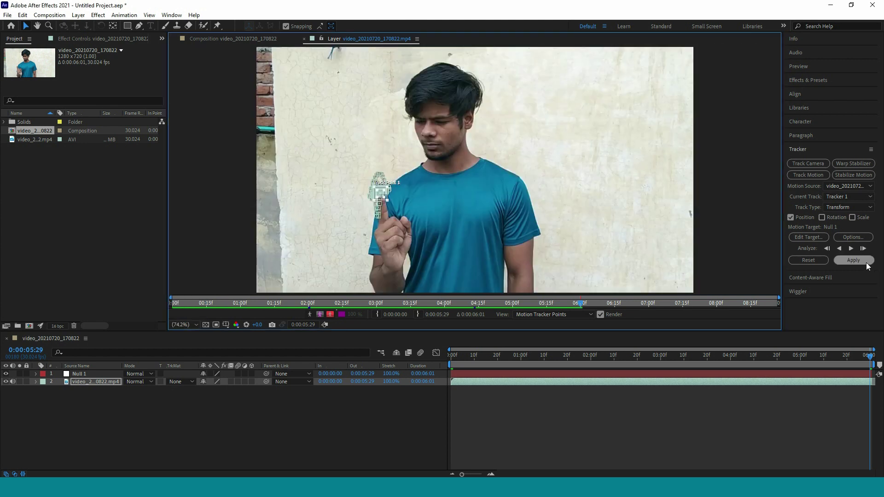
{"action": "left_click", "coordinate": [860, 260]}
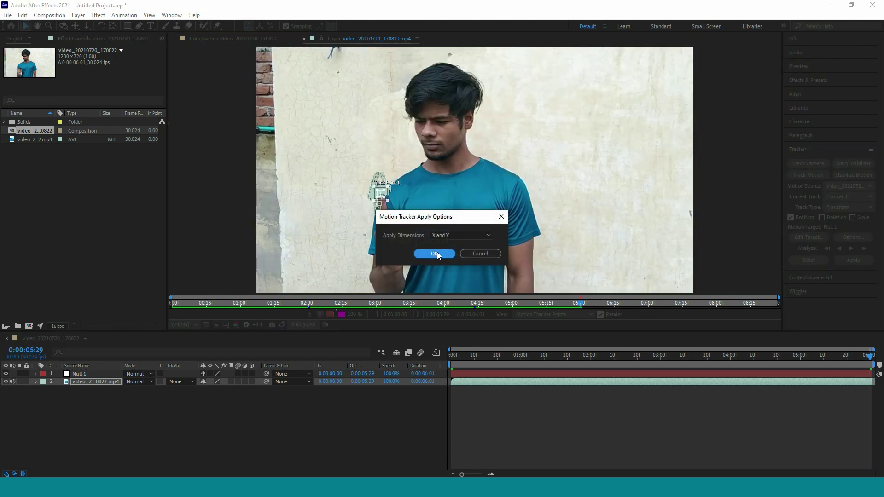
{"action": "left_click", "coordinate": [436, 253]}
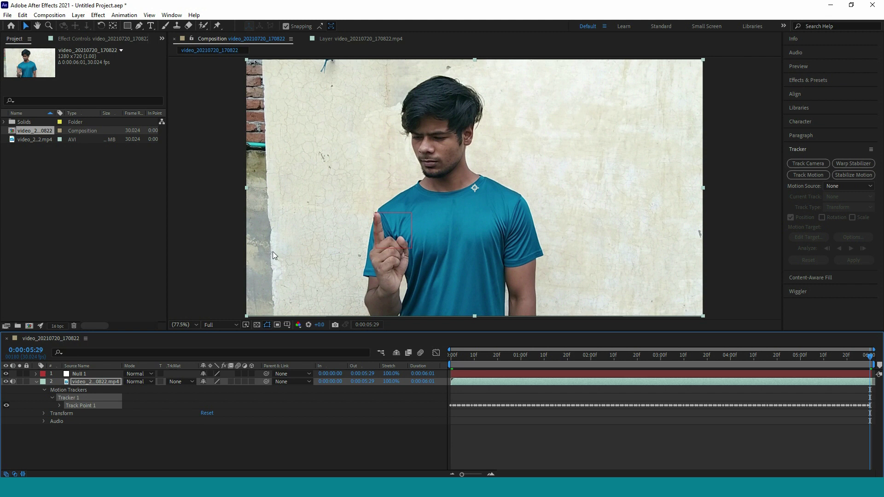
{"action": "left_click", "coordinate": [37, 382]}
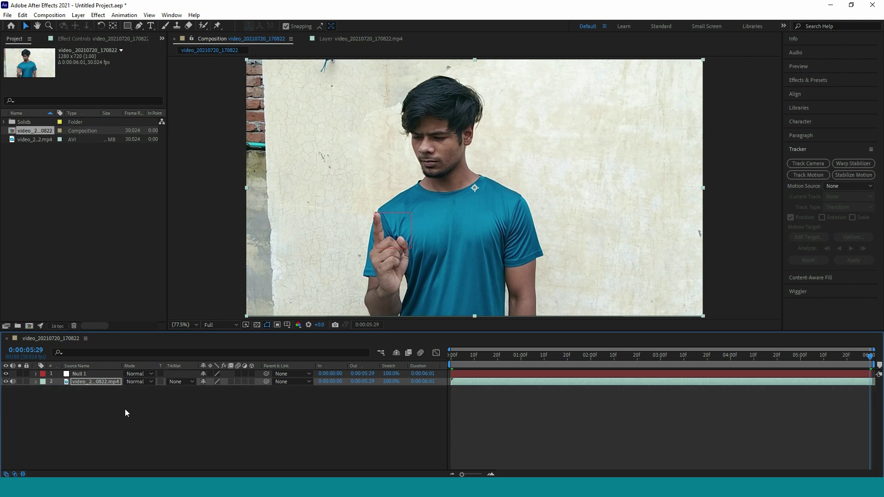
Create a new black solid layer named 'Element'
{"action": "right_click", "coordinate": [125, 407]}
{"action": "mouse_move", "coordinate": [170, 310]}
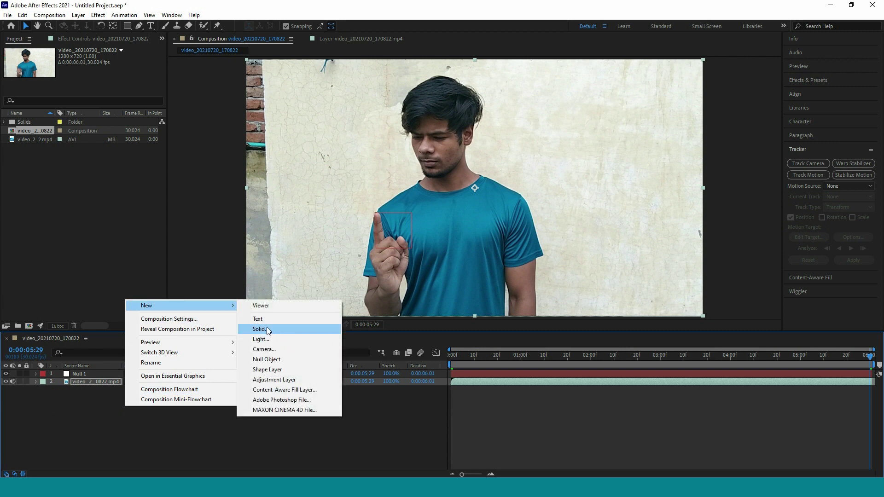
{"action": "left_click", "coordinate": [267, 330]}
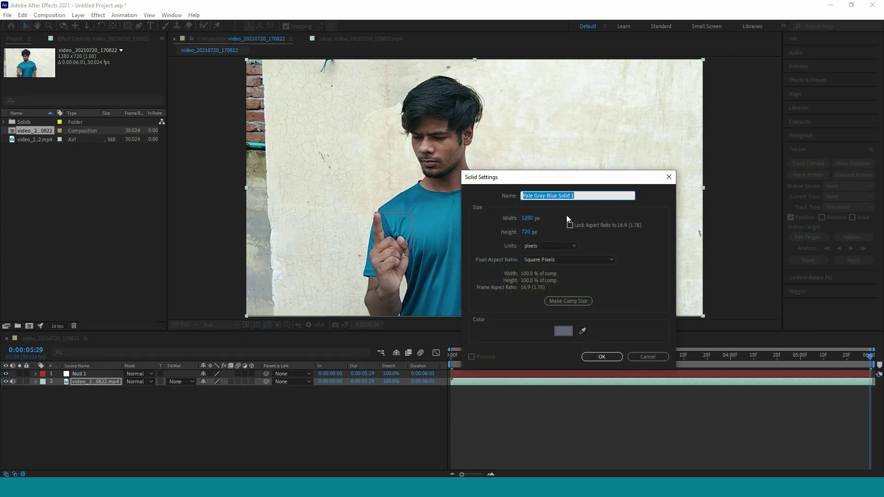
{"action": "type", "text": "Element"}
{"action": "left_click", "coordinate": [563, 331]}
{"action": "left_click_drag", "start_coordinate": [518, 320], "coordinate": [374, 399]}
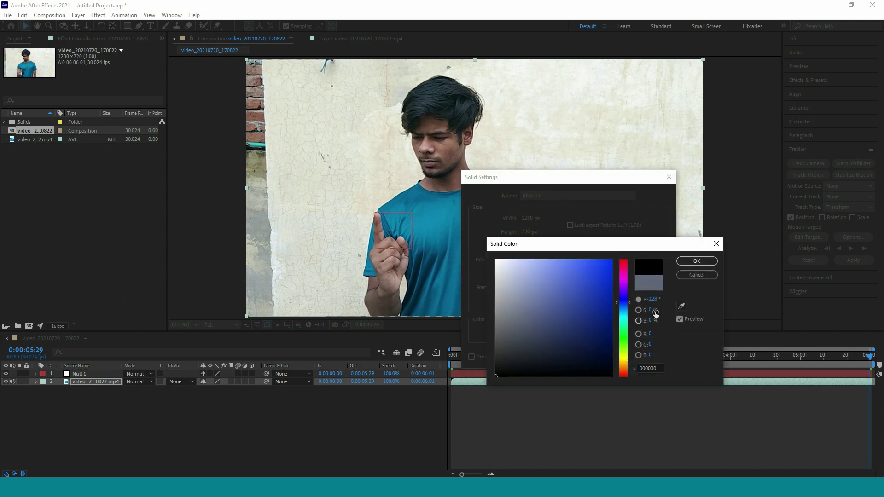
{"action": "left_click", "coordinate": [697, 261]}
{"action": "left_click", "coordinate": [614, 358]}
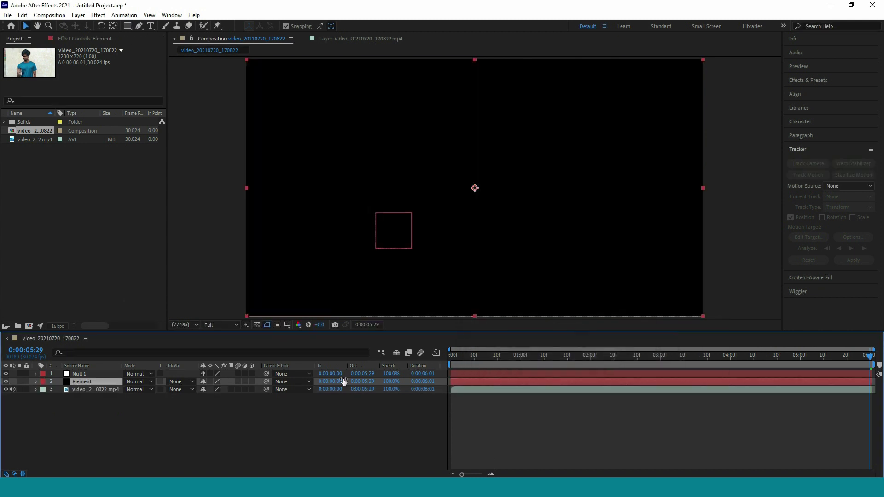
Apply the Video Copilot Element effect to the solid and open its Scene Setup
{"action": "left_click", "coordinate": [98, 17]}
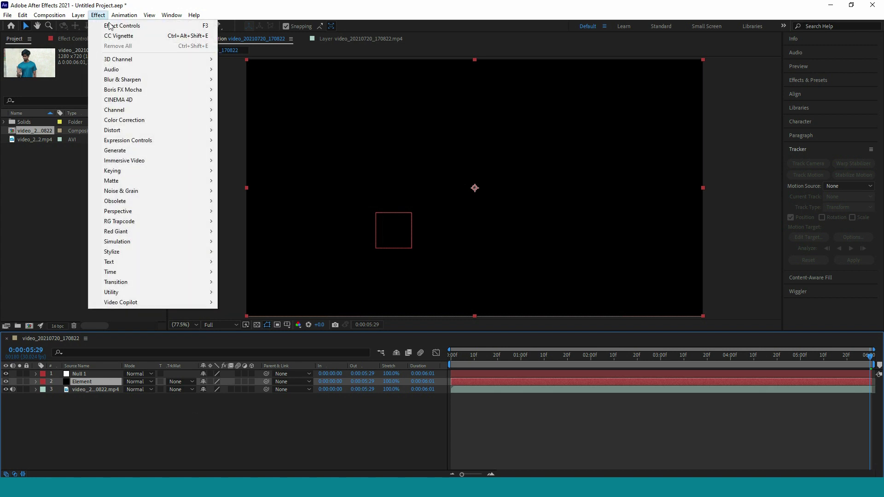
{"action": "mouse_move", "coordinate": [155, 300]}
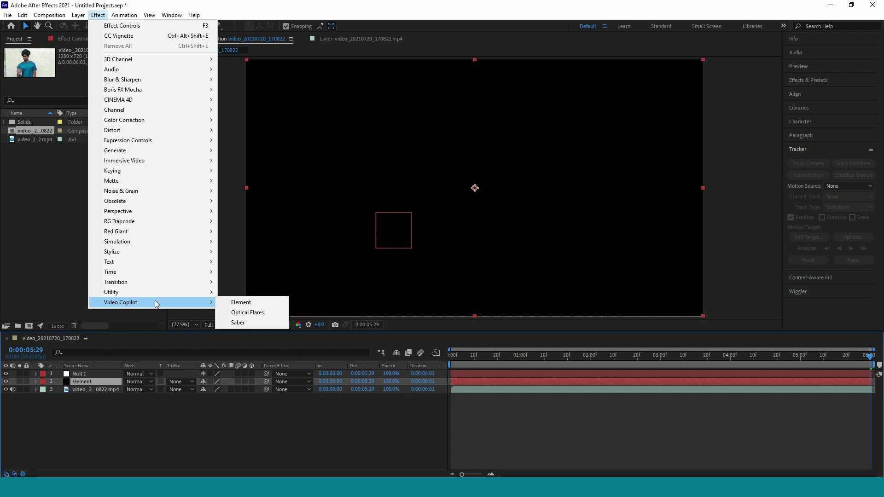
{"action": "left_click", "coordinate": [239, 302]}
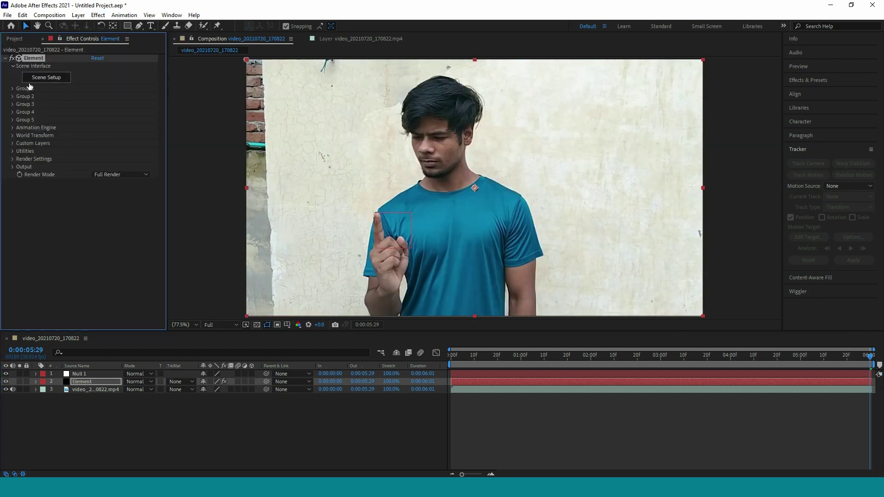
{"action": "left_click", "coordinate": [64, 76]}
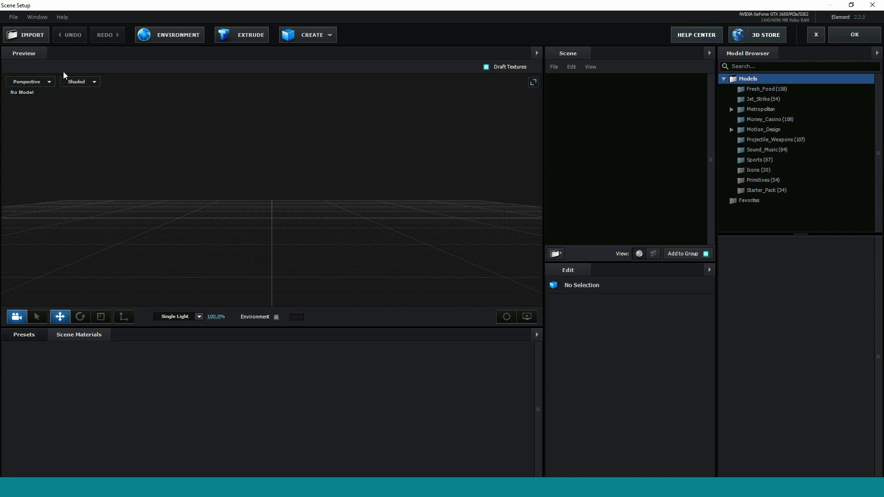
Add the Sports soccer ball model, light it with the Roof environment, and close Scene Setup
{"action": "left_click", "coordinate": [767, 159]}
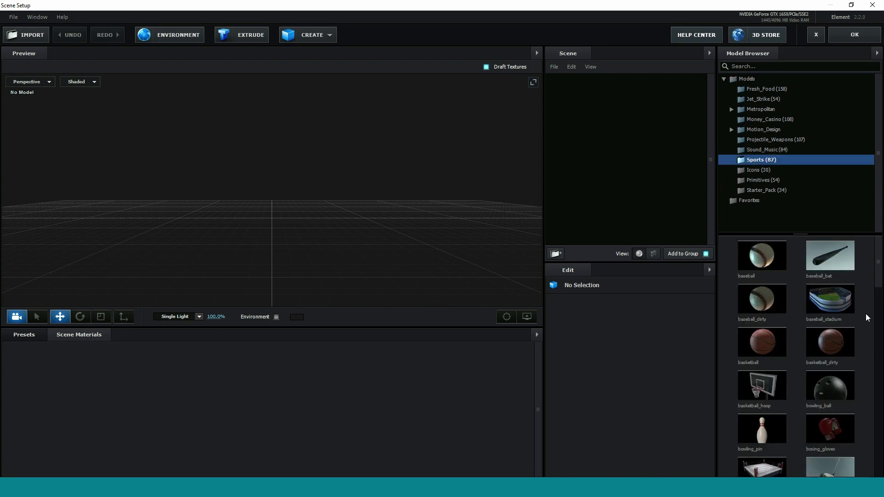
{"action": "left_click_drag", "start_coordinate": [883, 273], "coordinate": [874, 402]}
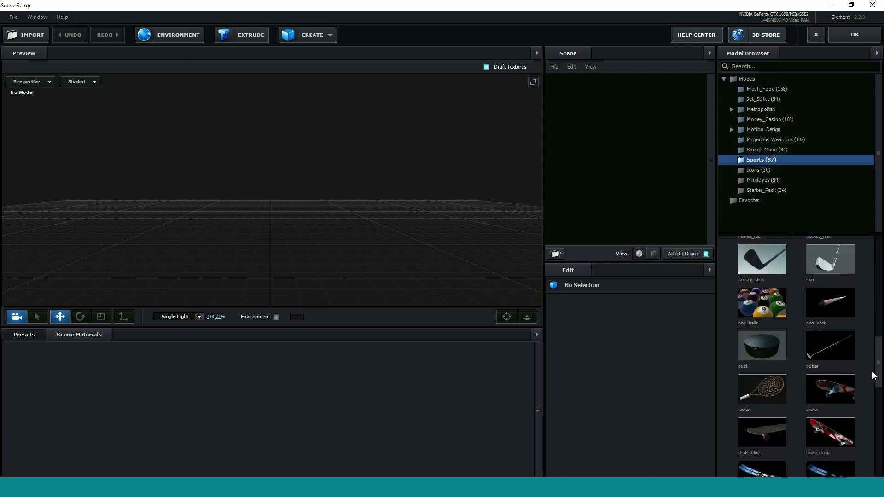
{"action": "left_click", "coordinate": [845, 377]}
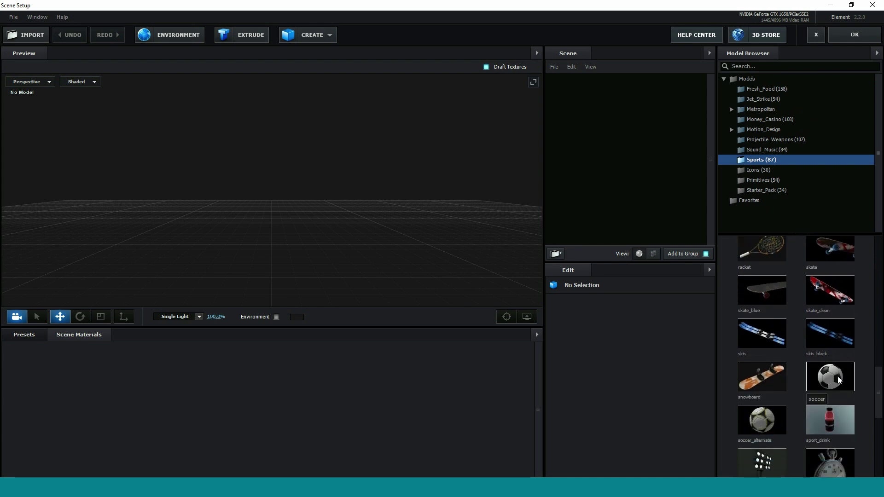
{"action": "left_click", "coordinate": [27, 337]}
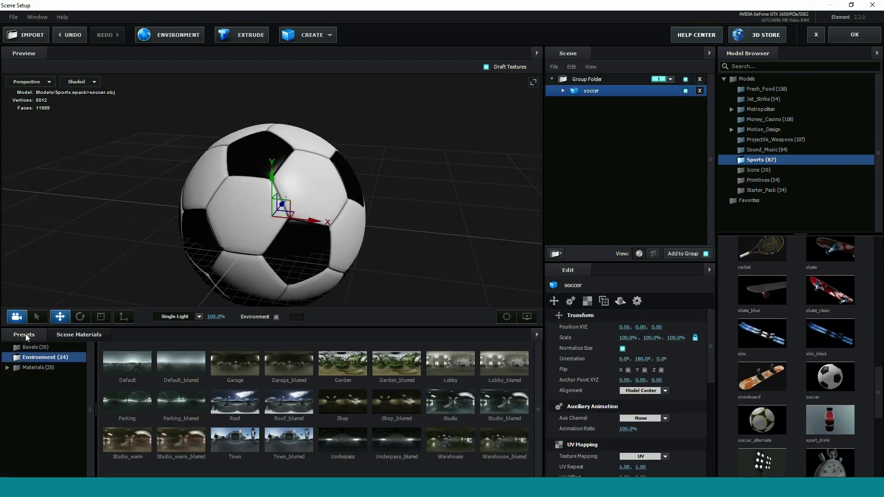
{"action": "left_click", "coordinate": [256, 410]}
{"action": "left_click", "coordinate": [856, 40]}
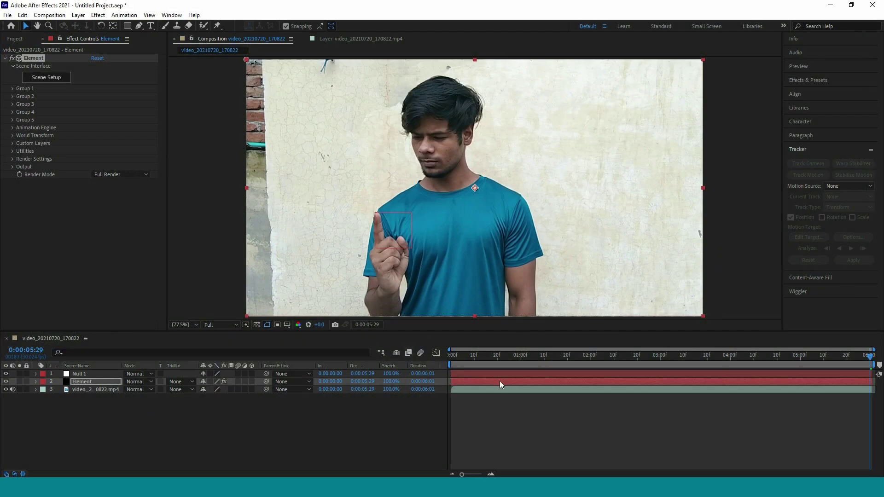
Preview the comp, then set Group 1's Particle Replicator Position Z to 1560 to shrink the ball
{"action": "key", "text": "space"}
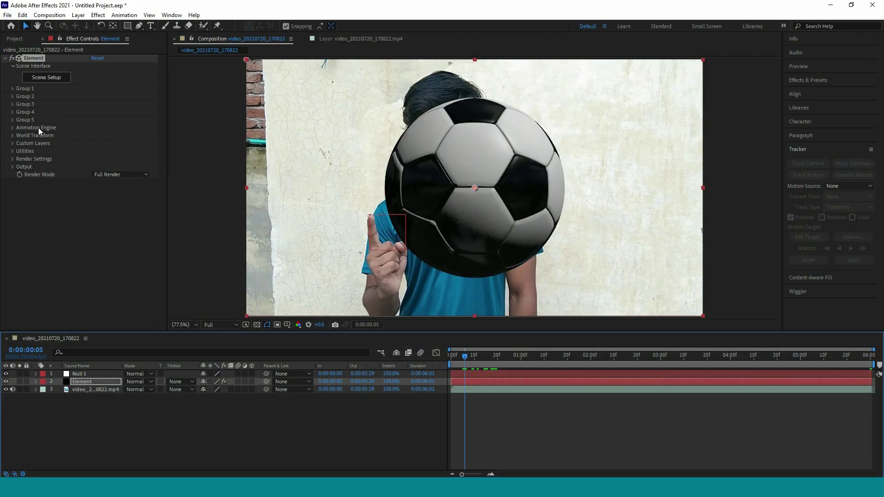
{"action": "left_click", "coordinate": [11, 88]}
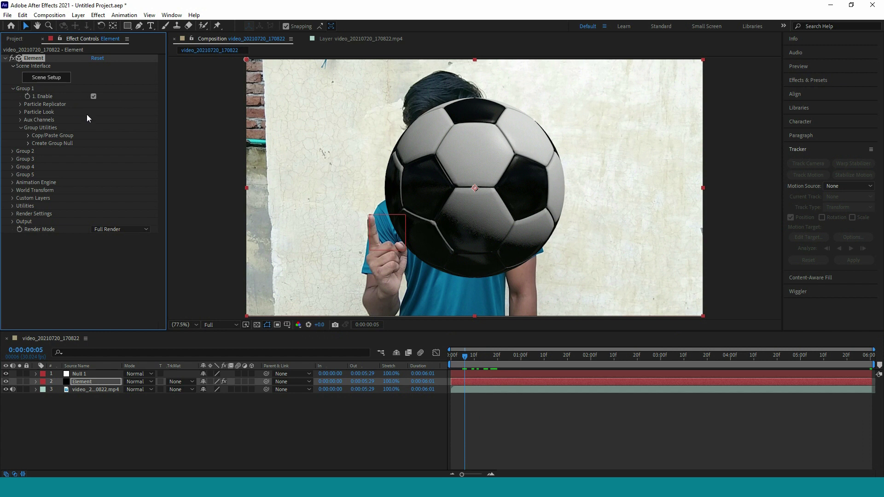
{"action": "left_click", "coordinate": [21, 104]}
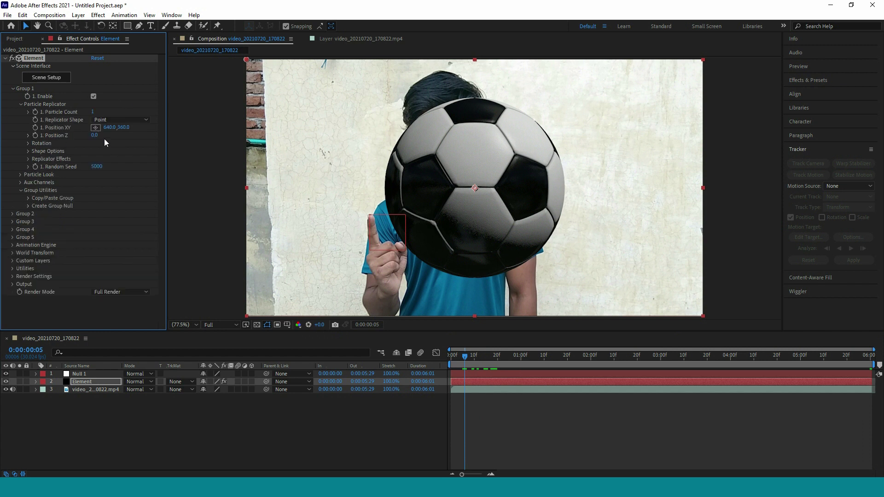
{"action": "left_click_drag", "start_coordinate": [96, 136], "coordinate": [152, 123]}
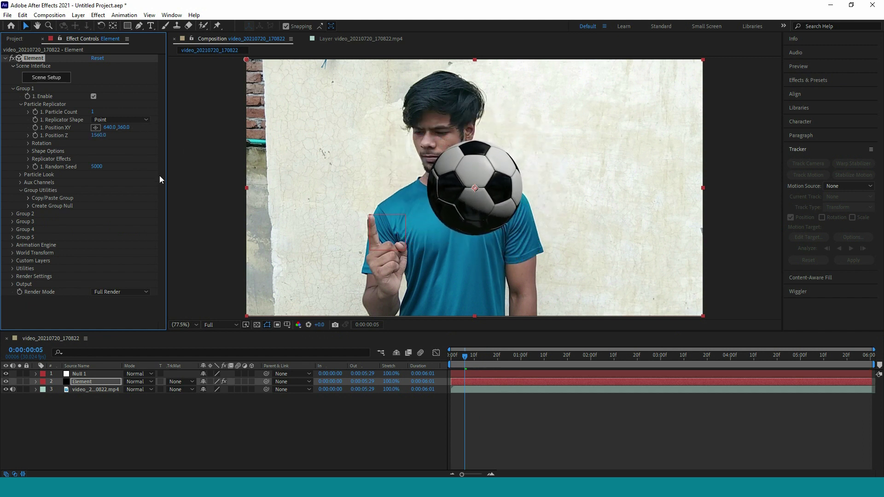
{"action": "left_click", "coordinate": [157, 419]}
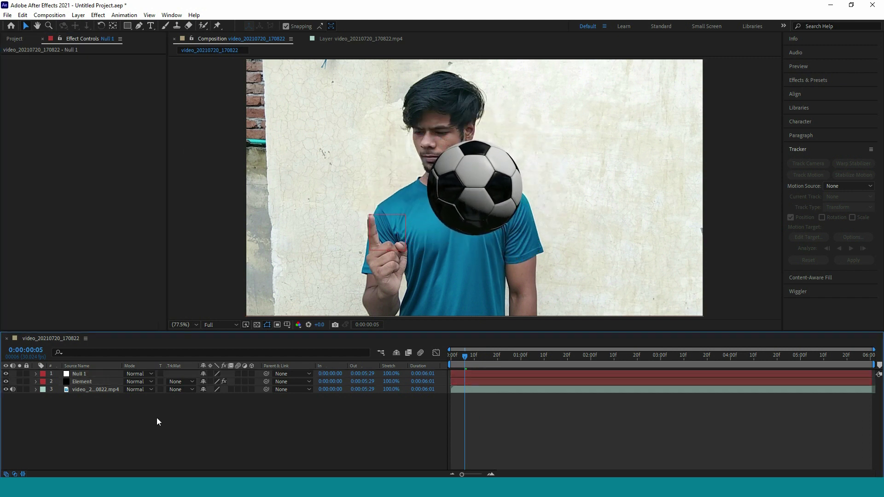
Expression-link Element's Position XY to Null 1's Position so the ball follows the tracked fingertip
{"action": "left_click", "coordinate": [92, 374]}
{"action": "key", "text": "p"}
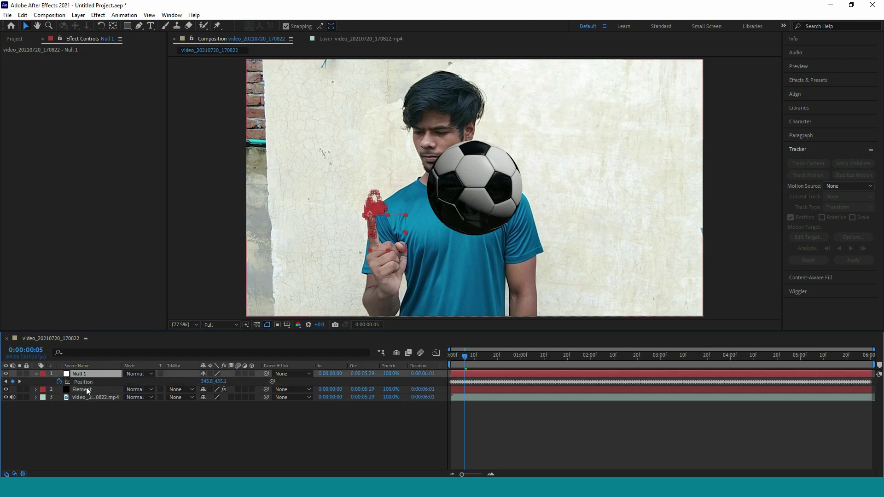
{"action": "left_click", "coordinate": [86, 389]}
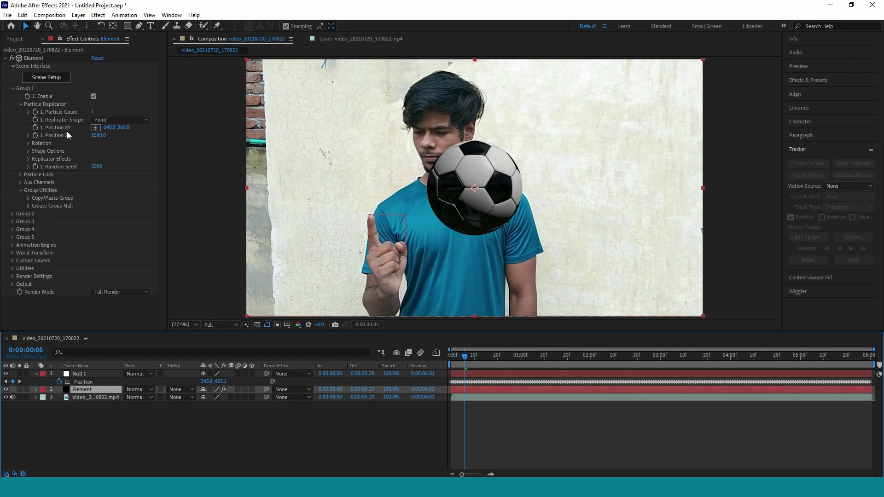
{"action": "left_click", "coordinate": [34, 128], "text": "alt"}
{"action": "mouse_move", "coordinate": [225, 467]}
{"action": "left_mouse_down"}
{"action": "mouse_move", "coordinate": [86, 398]}
{"action": "mouse_move", "coordinate": [92, 391]}
{"action": "left_mouse_up"}
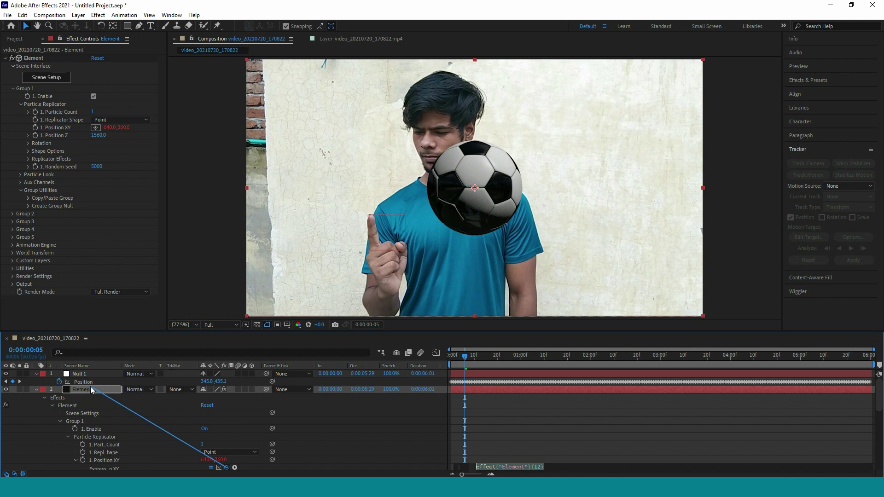
{"action": "left_click_drag", "start_coordinate": [91, 391], "coordinate": [83, 381]}
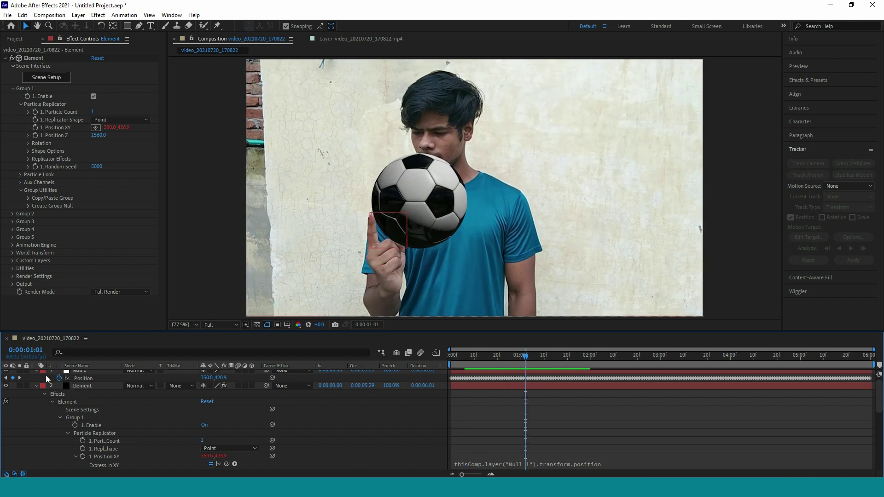
Offset all of Null 1's Position keyframes to 65.9, 266.0 so the ball sits above the fingertip
{"action": "left_click", "coordinate": [37, 387]}
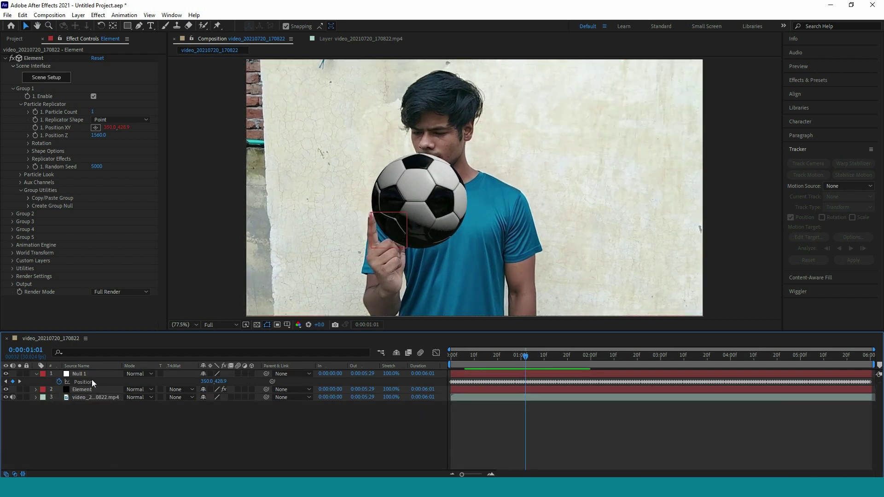
{"action": "left_click", "coordinate": [91, 376]}
{"action": "left_click_drag", "start_coordinate": [490, 362], "coordinate": [444, 366]}
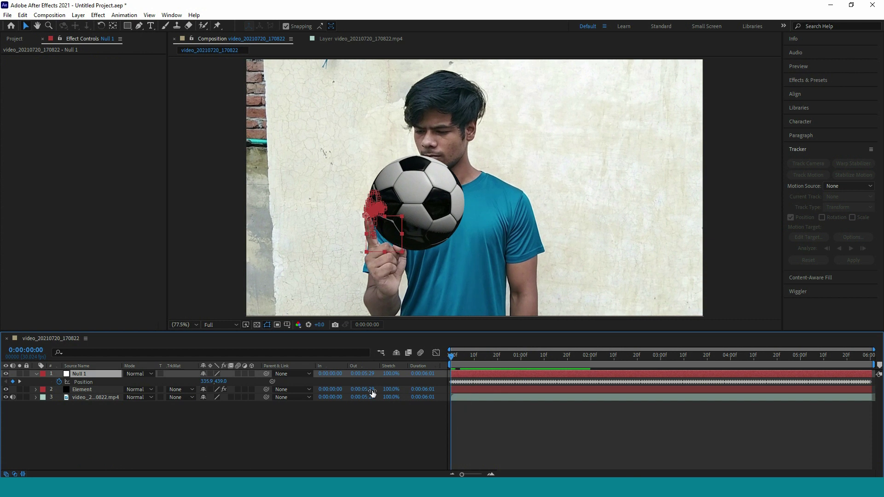
{"action": "left_click", "coordinate": [89, 380]}
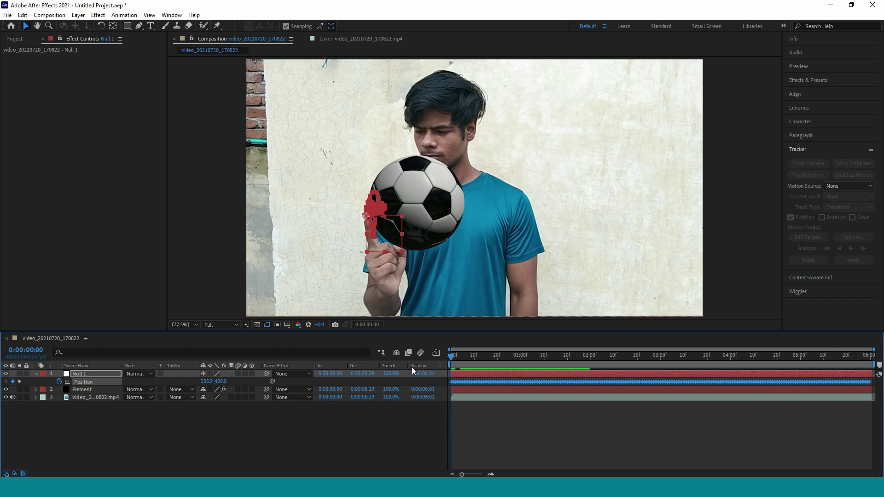
{"action": "left_click_drag", "start_coordinate": [425, 236], "coordinate": [487, 228]}
{"action": "left_click_drag", "start_coordinate": [207, 382], "coordinate": [162, 371]}
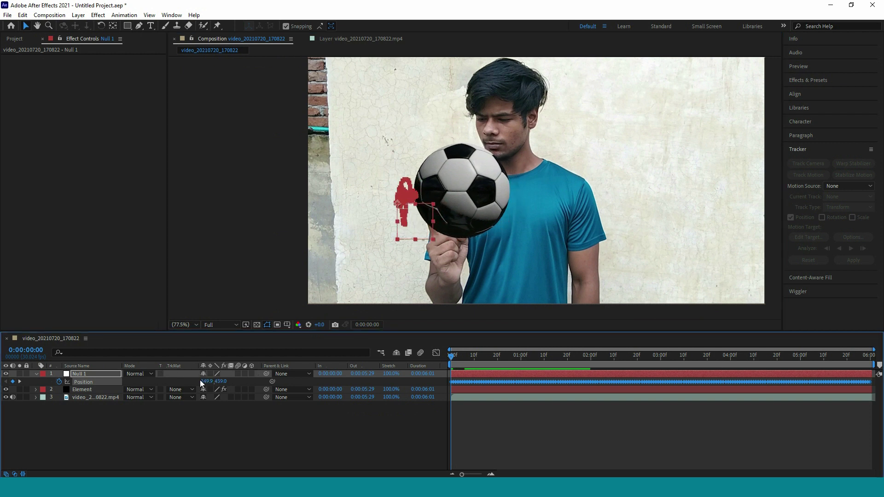
{"action": "left_click_drag", "start_coordinate": [220, 381], "coordinate": [219, 275]}
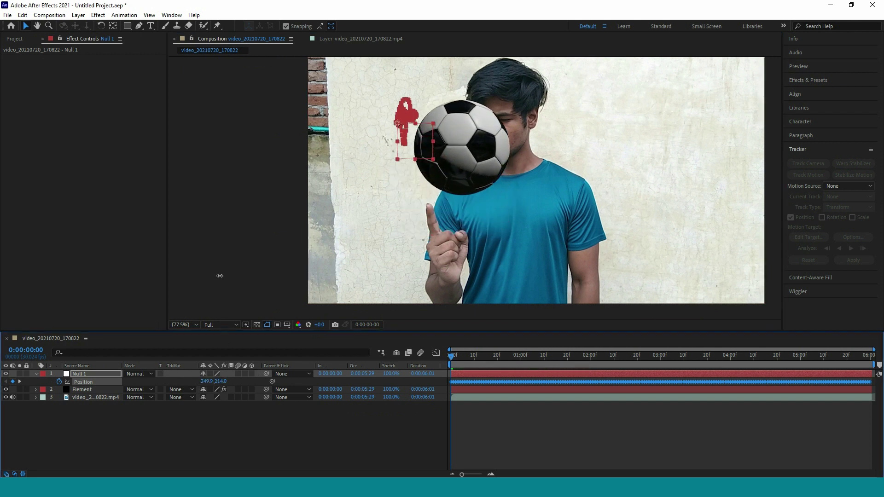
{"action": "mouse_move", "coordinate": [205, 382]}
{"action": "left_mouse_down"}
{"action": "mouse_move", "coordinate": [166, 384]}
{"action": "mouse_move", "coordinate": [222, 389]}
{"action": "mouse_move", "coordinate": [165, 389]}
{"action": "mouse_move", "coordinate": [217, 379]}
{"action": "mouse_move", "coordinate": [215, 404]}
{"action": "mouse_move", "coordinate": [221, 398]}
{"action": "left_mouse_up"}
{"action": "scroll", "coordinate": [470, 173], "scroll_direction": "up", "scroll_amount": 2}
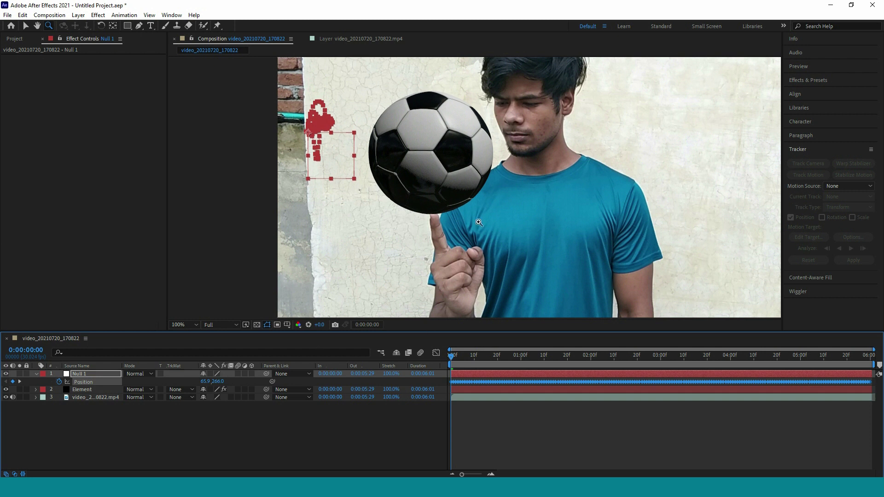
{"action": "left_click", "coordinate": [180, 324]}
{"action": "left_click", "coordinate": [194, 167]}
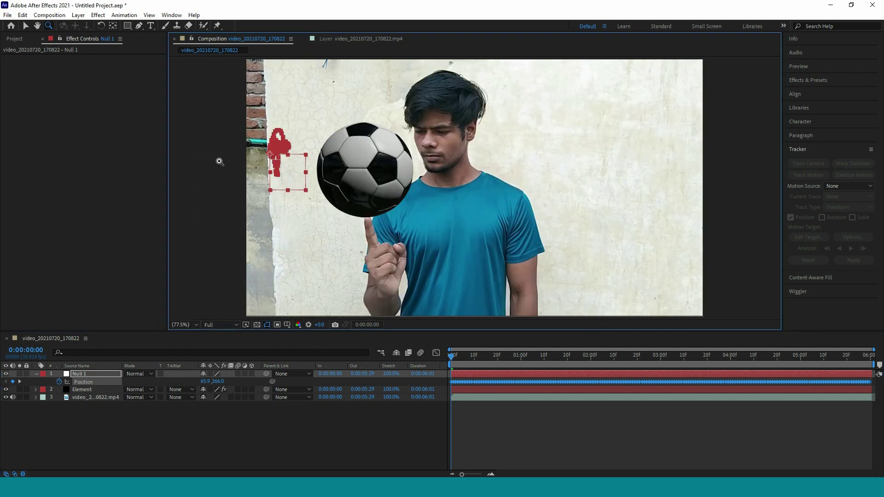
Clear the keyframe selection and preview the ball following the fingertip
{"action": "left_click", "coordinate": [22, 15]}
{"action": "left_click", "coordinate": [3, 70]}
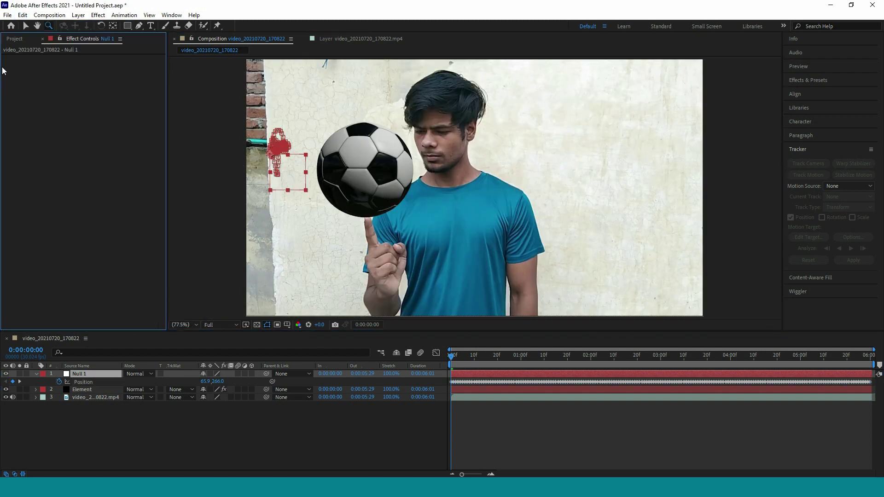
{"action": "left_click", "coordinate": [26, 25]}
{"action": "key", "text": "space"}
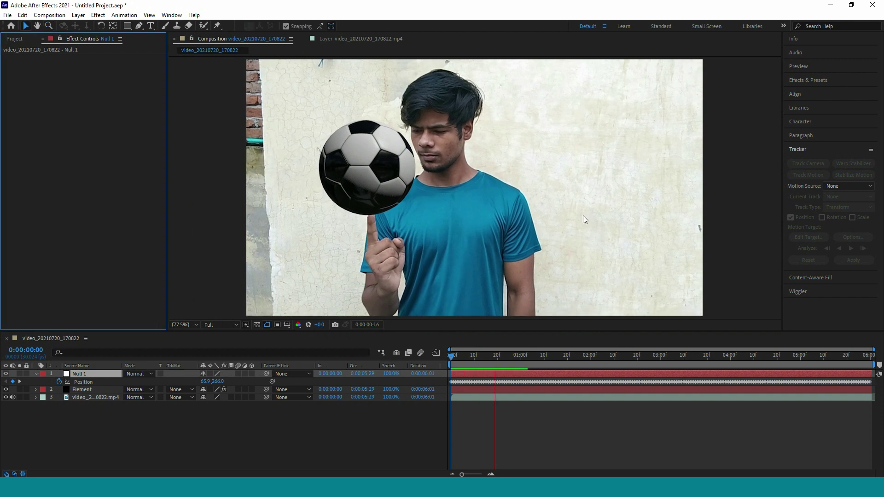
{"action": "left_click_drag", "start_coordinate": [477, 359], "coordinate": [458, 359]}
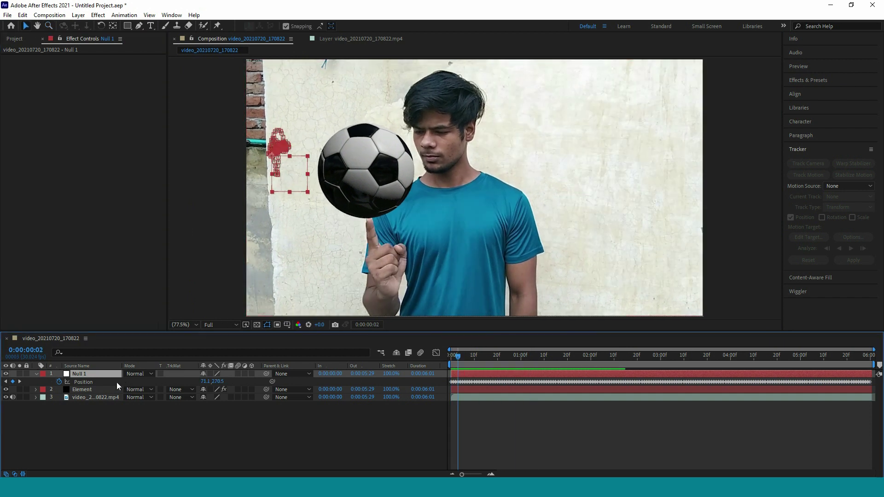
Drive Element's Y Rotation with the expression time*-1000 for a continuous spin
{"action": "left_click", "coordinate": [98, 386]}
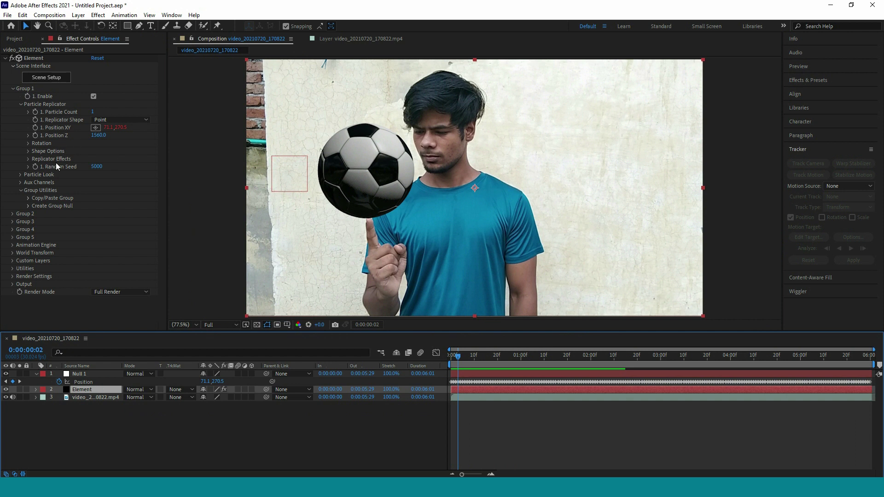
{"action": "left_click", "coordinate": [29, 143]}
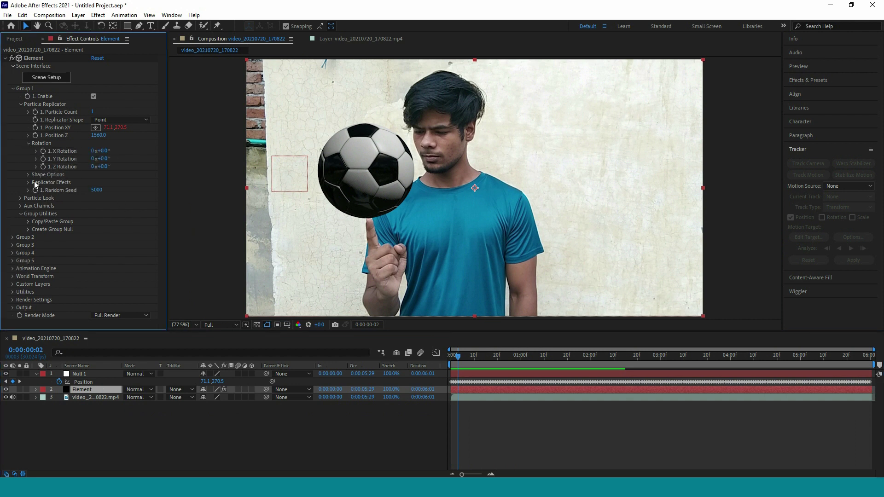
{"action": "left_click_drag", "start_coordinate": [95, 158], "coordinate": [149, 157]}
{"action": "key", "text": "ctrl+z"}
{"action": "left_click", "coordinate": [42, 159], "text": "alt"}
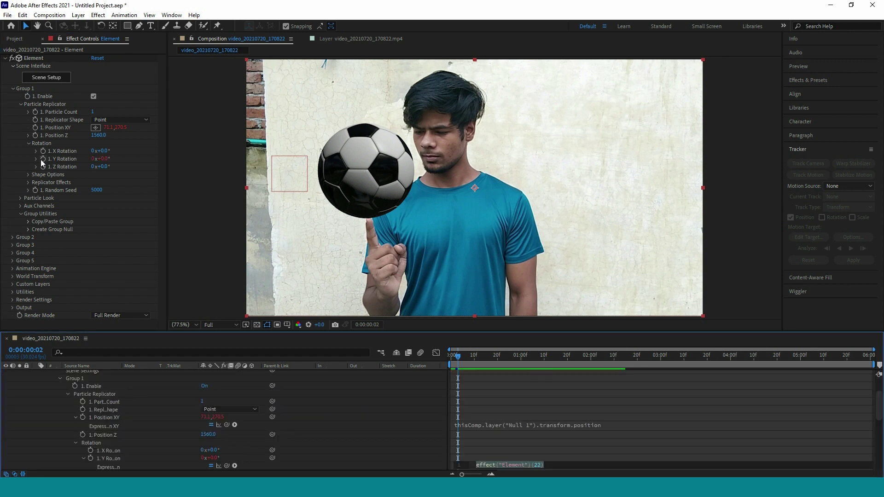
{"action": "type", "text": "tim"}
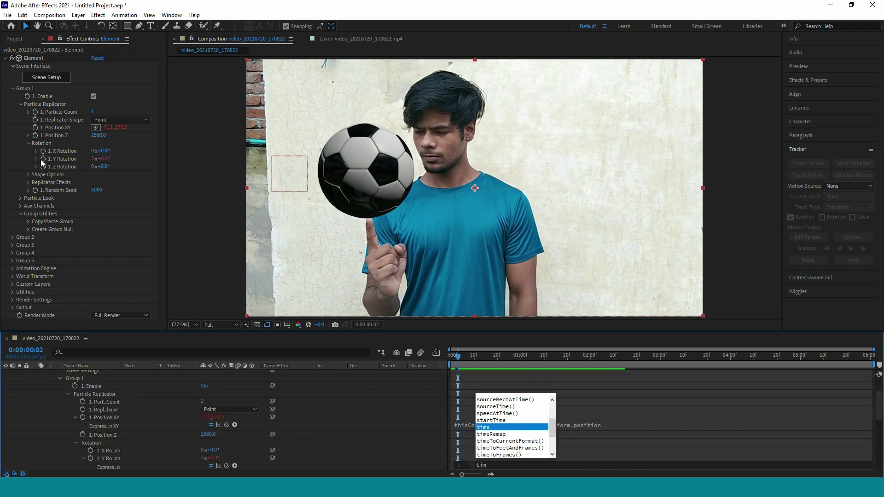
{"action": "type", "text": "e*"}
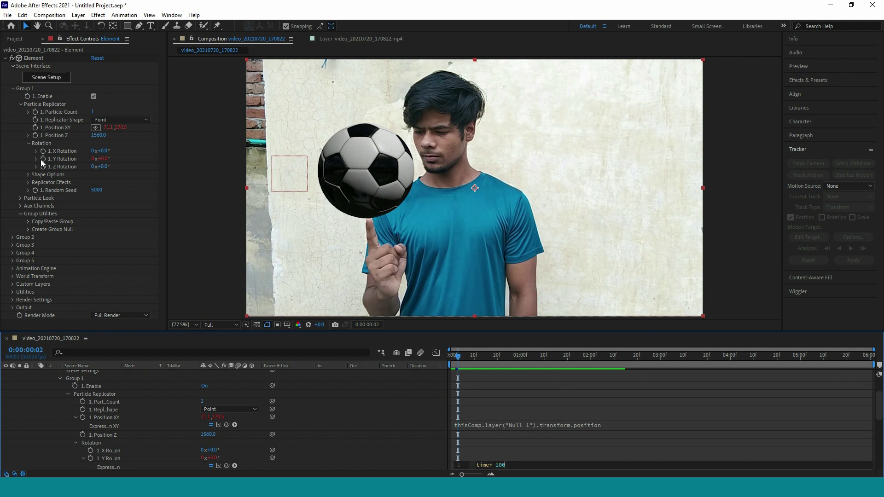
{"action": "type", "text": "0"}
{"action": "key", "text": "KP_Enter"}
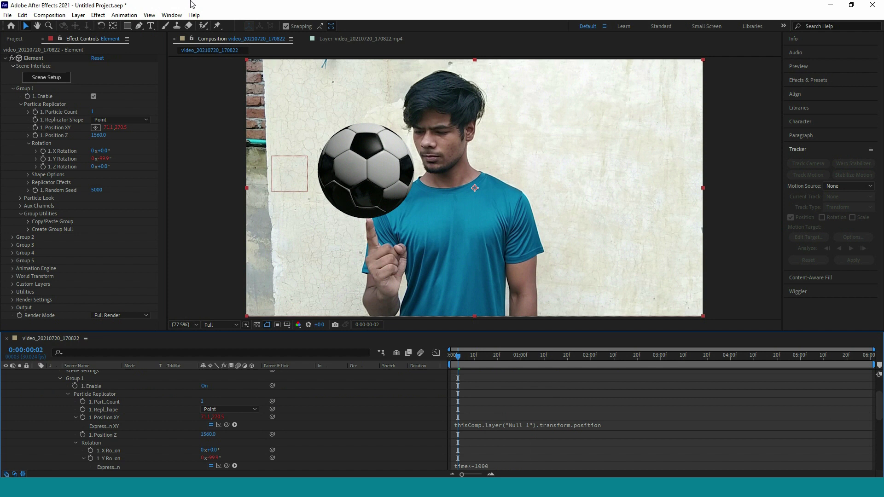
Turn on motion blur for the ball layer and preview the spinning result
{"action": "key", "text": "space"}
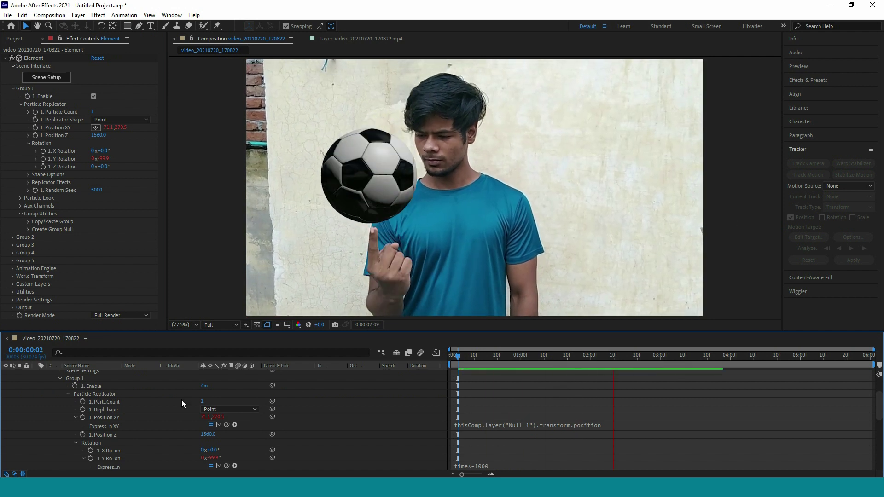
{"action": "key", "text": "space"}
{"action": "key", "text": "u"}
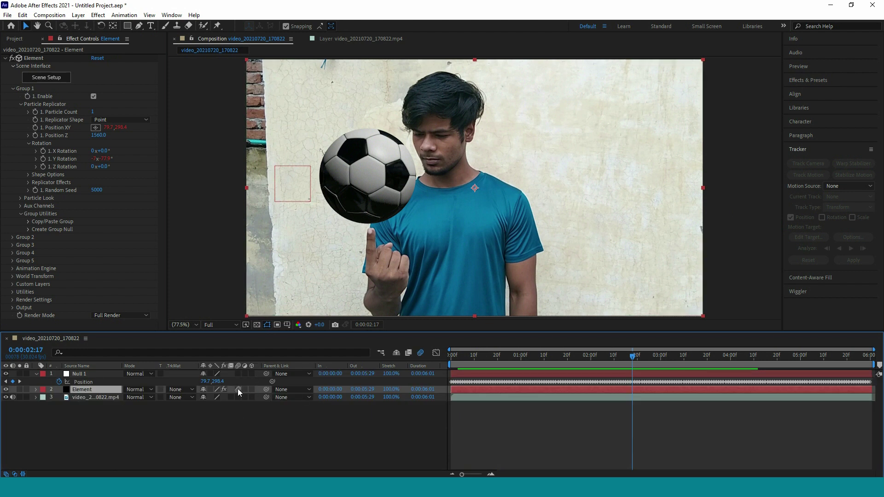
{"action": "left_click", "coordinate": [237, 389]}
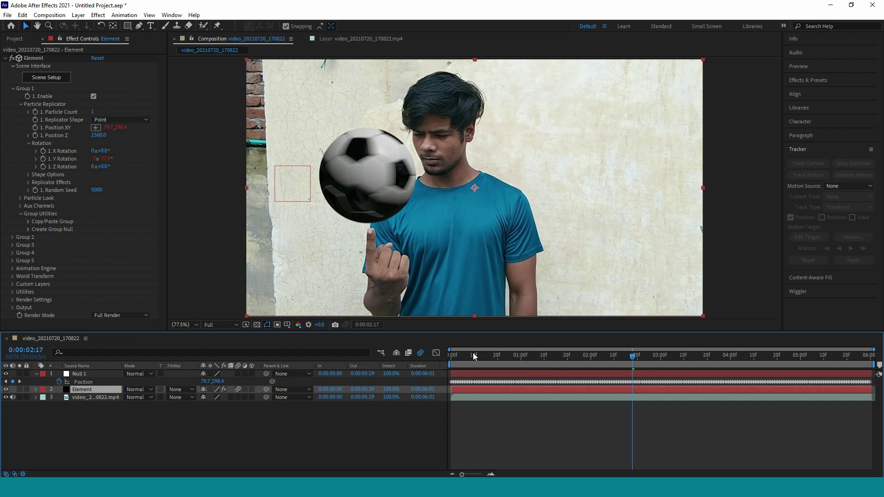
{"action": "left_click_drag", "start_coordinate": [474, 357], "coordinate": [455, 358]}
{"action": "key", "text": "space"}
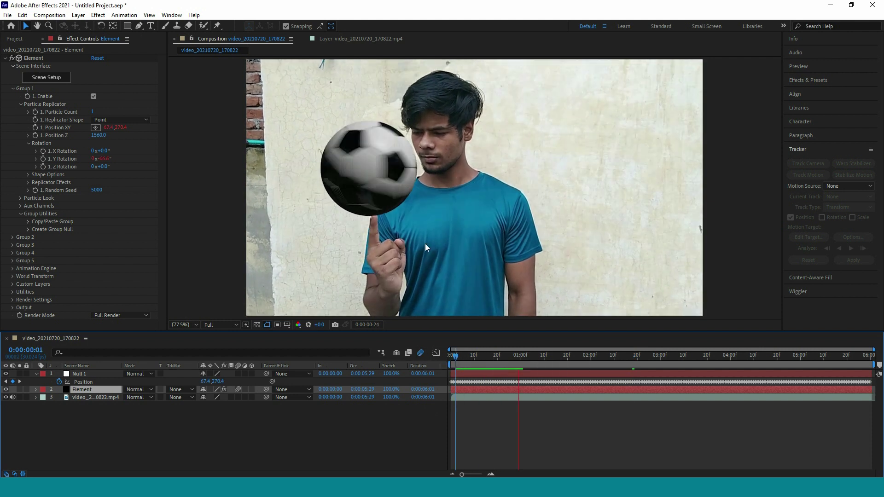
{"action": "key", "text": "space"}
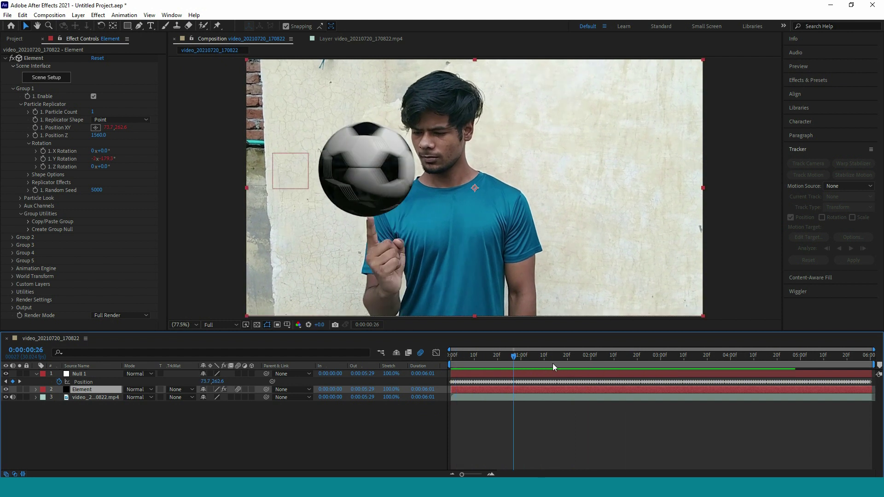
{"action": "left_click", "coordinate": [36, 374]}
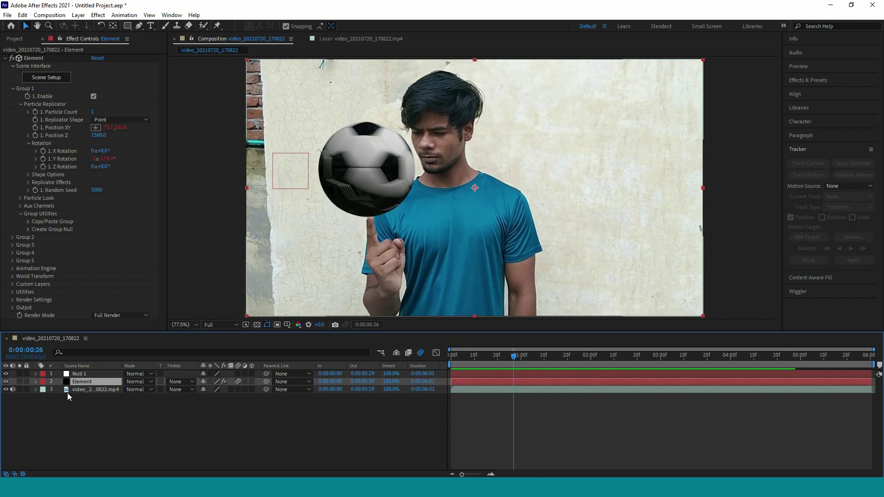
Add a new adjustment layer and move it to the top of the stack
{"action": "right_click", "coordinate": [126, 419]}
{"action": "mouse_move", "coordinate": [184, 319]}
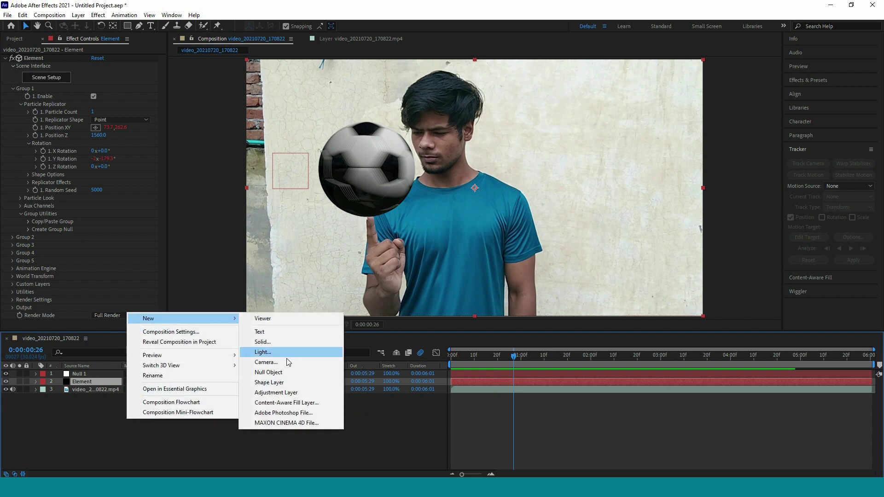
{"action": "left_click", "coordinate": [286, 393]}
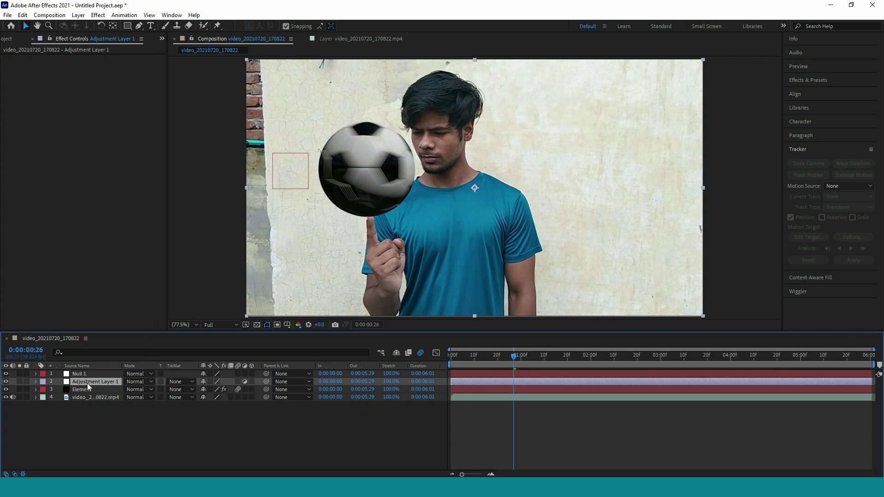
{"action": "left_click_drag", "start_coordinate": [87, 383], "coordinate": [85, 372]}
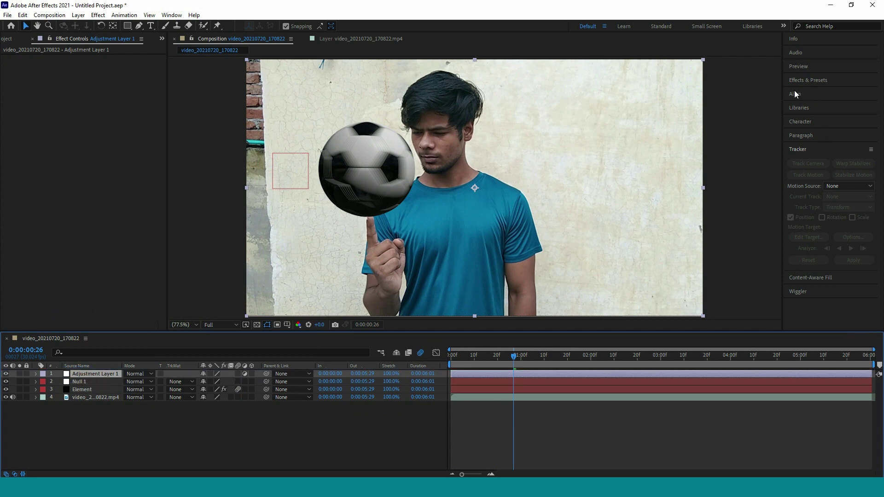
Apply Curves to the adjustment layer, lowering the black point and lifting the midtones
{"action": "left_click", "coordinate": [804, 81]}
{"action": "type", "text": "curve"}
{"action": "left_click_drag", "start_coordinate": [829, 132], "coordinate": [99, 373]}
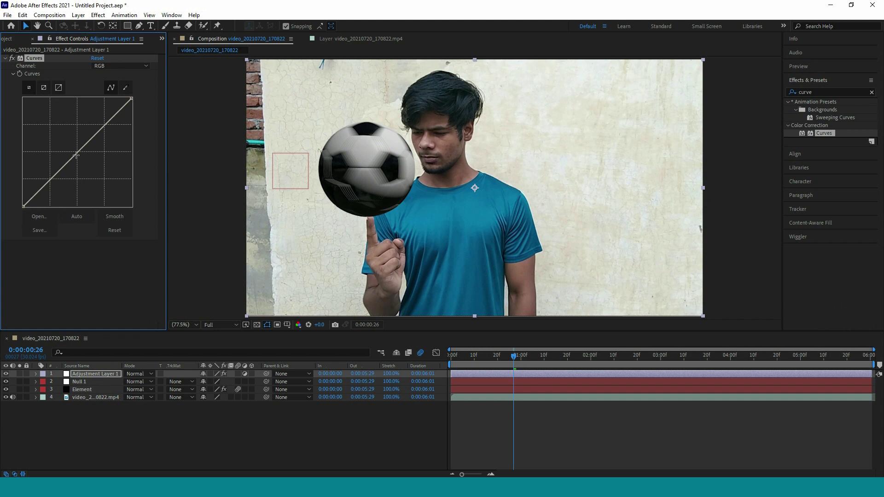
{"action": "left_click_drag", "start_coordinate": [28, 203], "coordinate": [36, 217]}
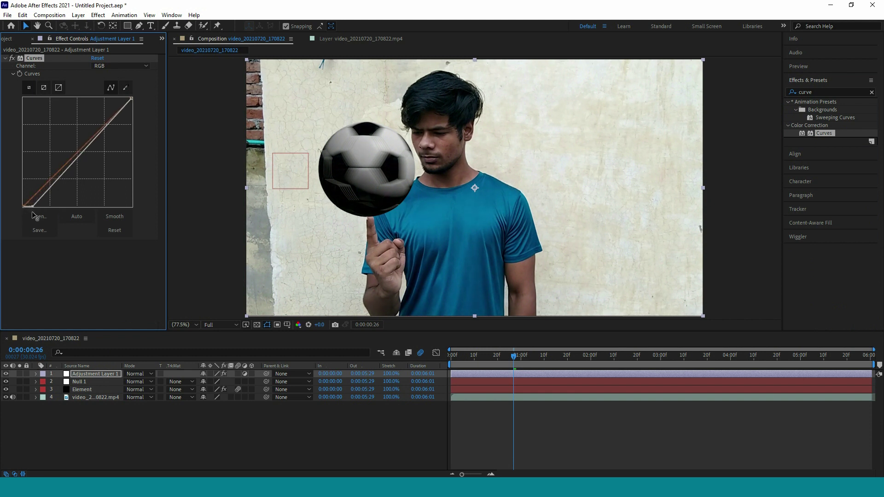
{"action": "left_click_drag", "start_coordinate": [80, 157], "coordinate": [110, 119]}
Apply Lumetri Color to Adjustment Layer 1 with the Fuji ETERNA 250D Kodak 2395 look
{"action": "double_click", "coordinate": [821, 91]}
{"action": "type", "text": "lume"}
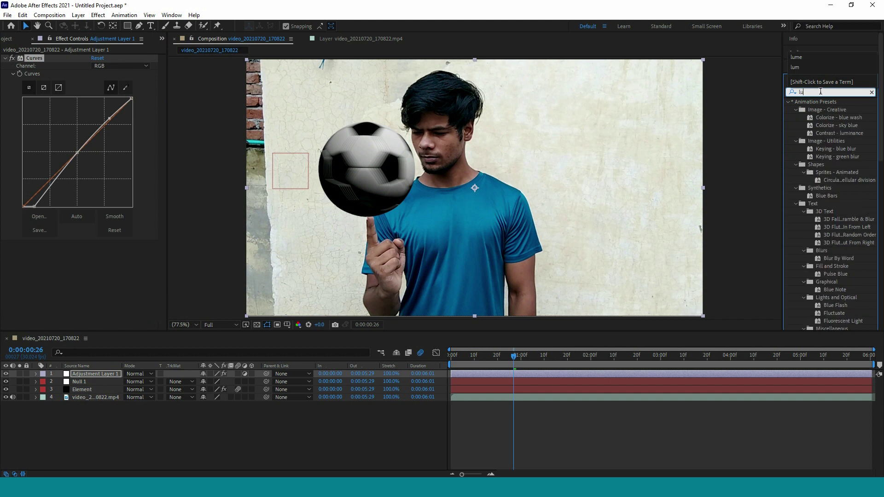
{"action": "left_click_drag", "start_coordinate": [832, 110], "coordinate": [117, 375]}
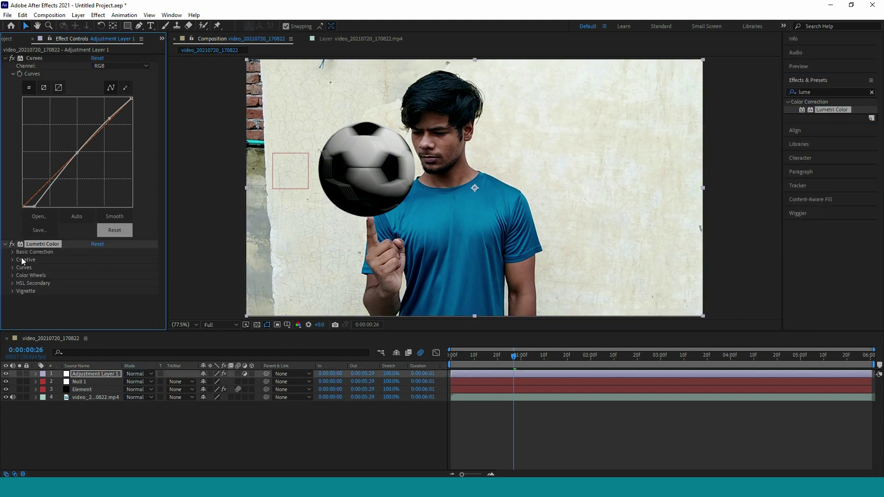
{"action": "scroll", "coordinate": [30, 267], "scroll_direction": "down", "scroll_amount": 3}
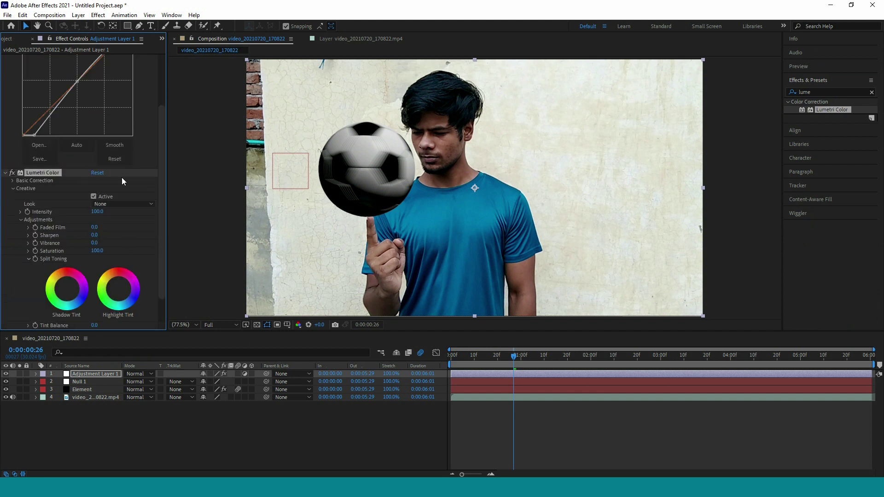
{"action": "left_click", "coordinate": [103, 206]}
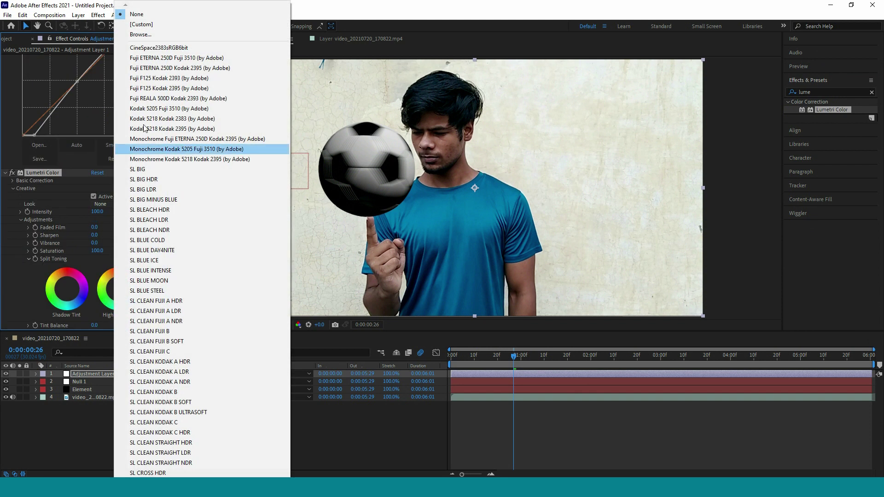
{"action": "left_click", "coordinate": [186, 71]}
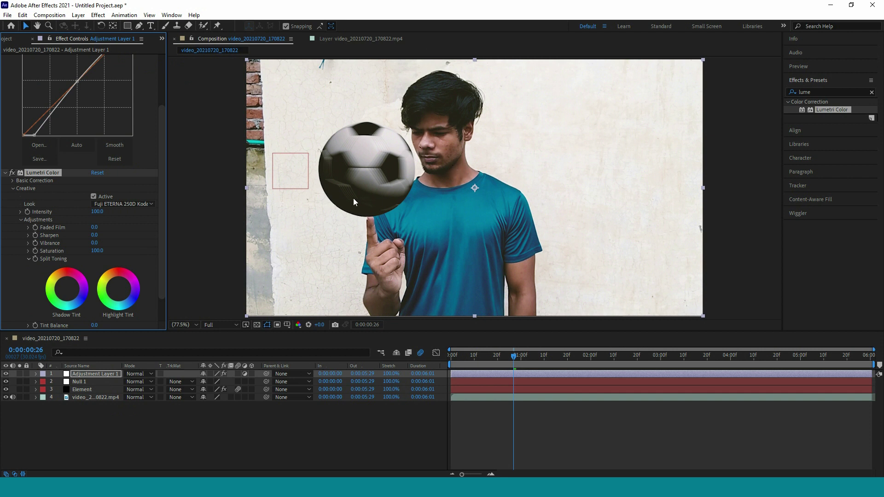
{"action": "left_click", "coordinate": [823, 92]}
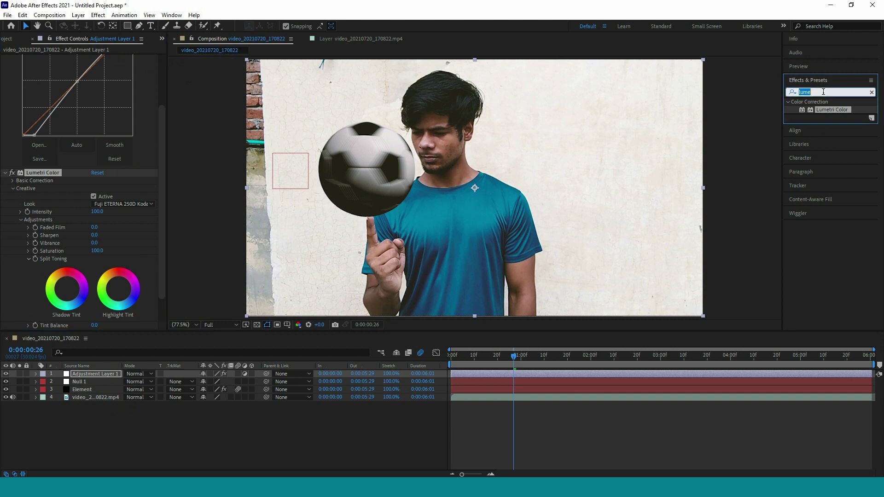
Add CC Vignette to Adjustment Layer 1 with its Amount raised to 160
{"action": "type", "text": "cc v"}
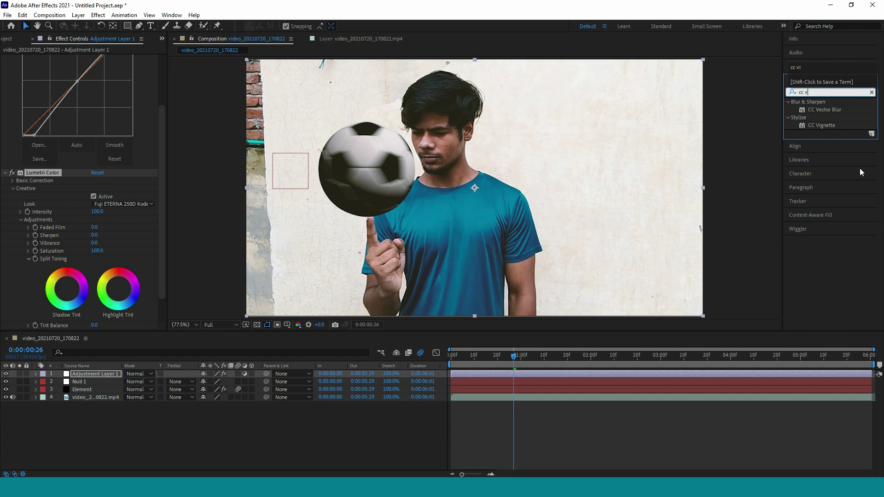
{"action": "left_click_drag", "start_coordinate": [821, 125], "coordinate": [115, 372]}
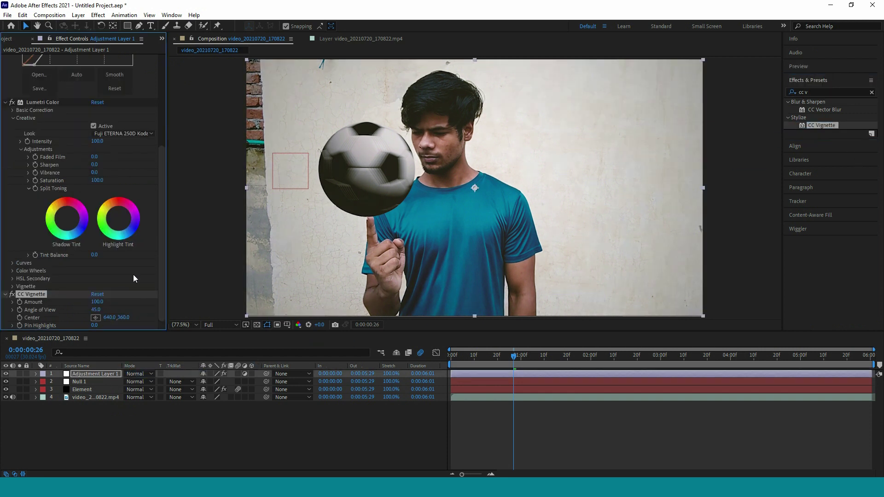
{"action": "mouse_move", "coordinate": [97, 302]}
{"action": "left_mouse_down"}
{"action": "mouse_move", "coordinate": [129, 285]}
{"action": "mouse_move", "coordinate": [119, 286]}
{"action": "left_mouse_up"}
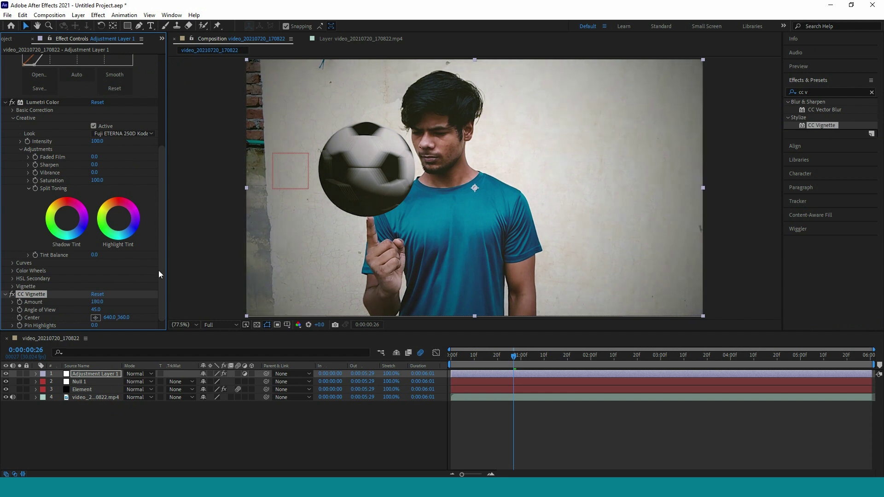
{"action": "left_click", "coordinate": [486, 121]}
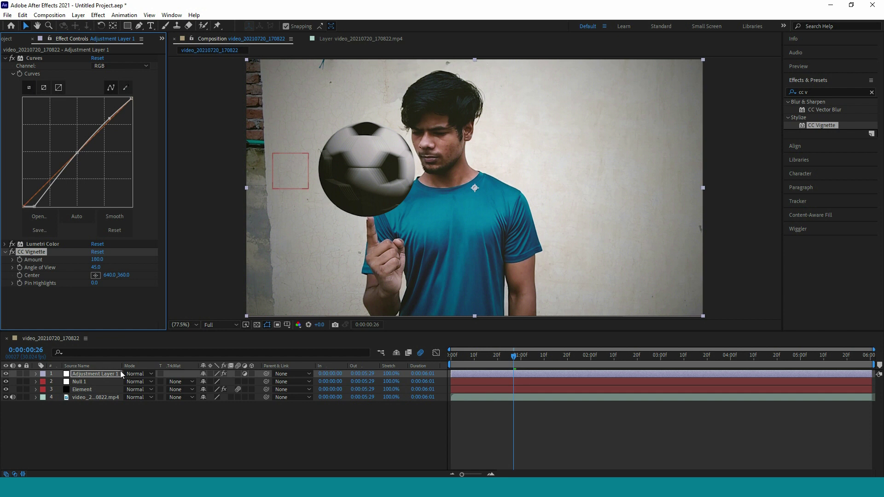
{"action": "left_click", "coordinate": [106, 374]}
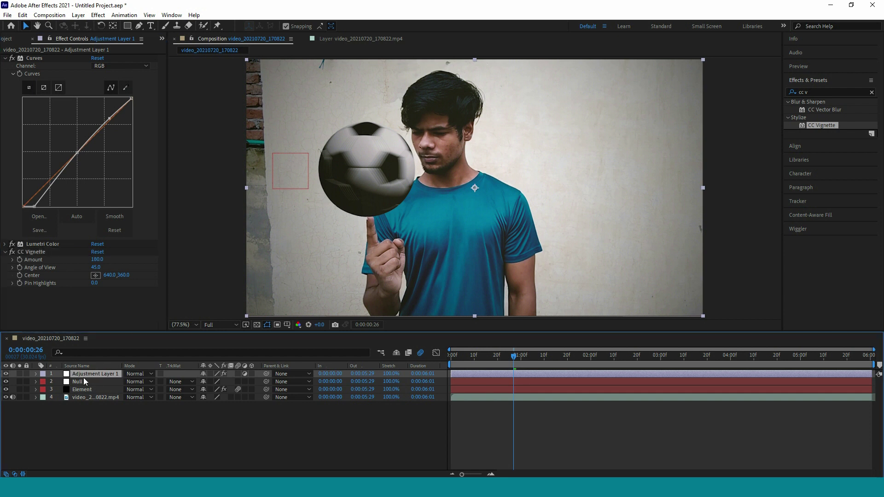
Duplicate Adjustment Layer 1 and draw a closed Pen mask around the man's head
{"action": "left_click", "coordinate": [22, 15]}
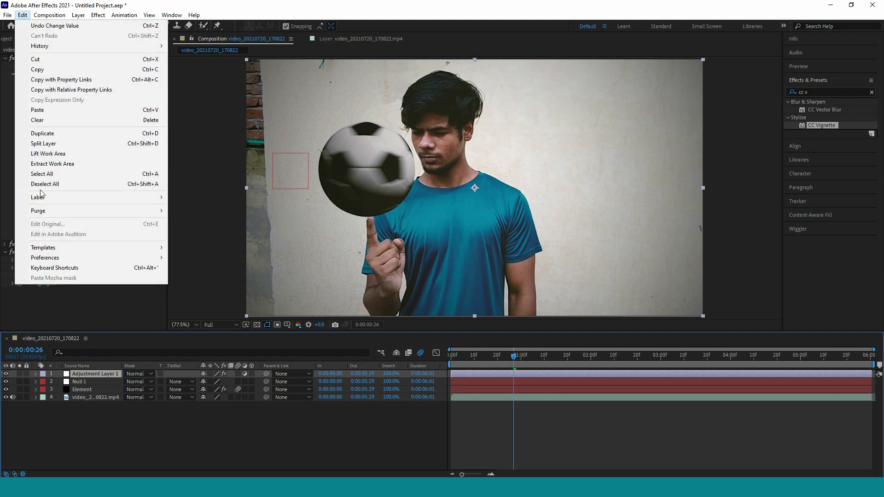
{"action": "left_click", "coordinate": [59, 133]}
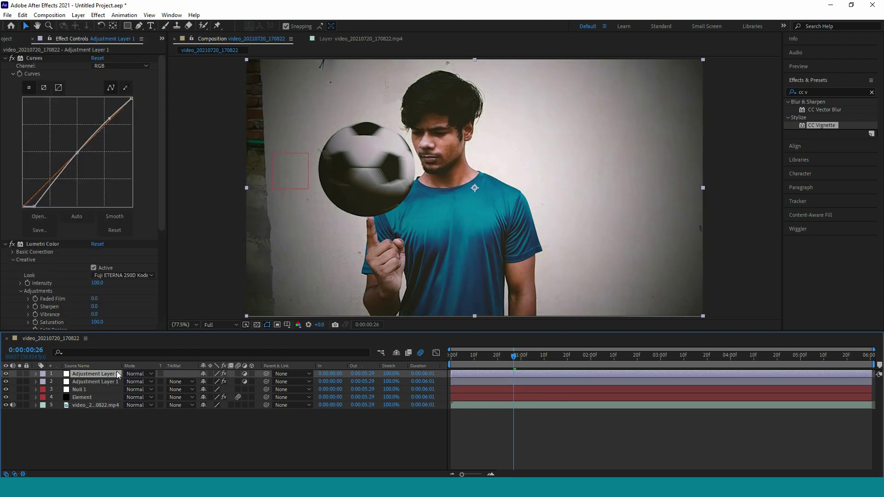
{"action": "left_click", "coordinate": [139, 26]}
{"action": "left_click_drag", "start_coordinate": [447, 108], "coordinate": [454, 133]}
{"action": "mouse_move", "coordinate": [470, 163]}
{"action": "left_mouse_down"}
{"action": "mouse_move", "coordinate": [485, 182]}
{"action": "mouse_move", "coordinate": [414, 188]}
{"action": "left_mouse_up"}
{"action": "left_click", "coordinate": [430, 170]}
{"action": "left_click", "coordinate": [420, 158]}
{"action": "left_click", "coordinate": [417, 121]}
{"action": "left_click", "coordinate": [436, 107]}
{"action": "left_click", "coordinate": [451, 121]}
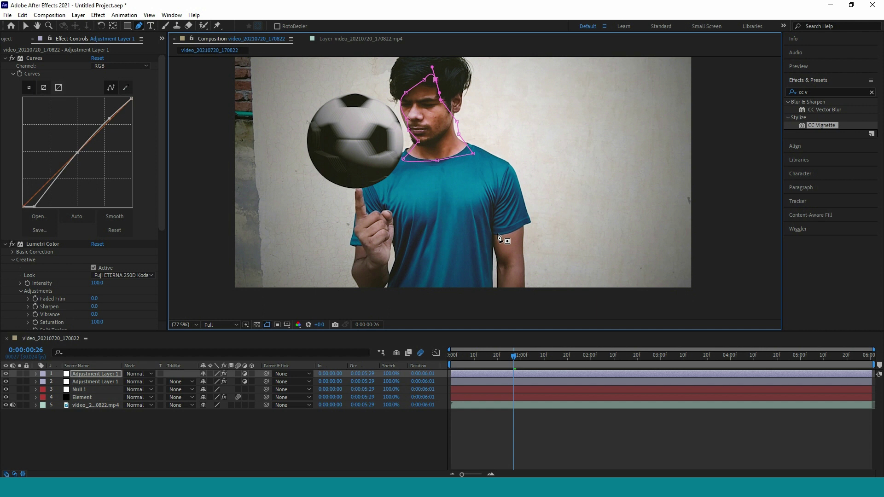
Draw a closed mask around the man's right arm
{"action": "left_click", "coordinate": [494, 220]}
{"action": "left_click", "coordinate": [495, 232]}
{"action": "left_click", "coordinate": [501, 264]}
{"action": "left_click", "coordinate": [498, 275]}
{"action": "left_click", "coordinate": [495, 287]}
{"action": "left_click", "coordinate": [520, 296]}
{"action": "left_click", "coordinate": [522, 279]}
{"action": "left_click", "coordinate": [523, 251]}
{"action": "left_click", "coordinate": [523, 228]}
{"action": "left_click_drag", "start_coordinate": [494, 232], "coordinate": [504, 255]}
Draw a closed mask around the pointing hand and finger
{"action": "left_click", "coordinate": [361, 197]}
{"action": "left_click", "coordinate": [352, 240]}
{"action": "left_click", "coordinate": [351, 275]}
{"action": "left_click", "coordinate": [374, 283]}
{"action": "left_click", "coordinate": [388, 259]}
{"action": "left_click_drag", "start_coordinate": [386, 225], "coordinate": [372, 208]}
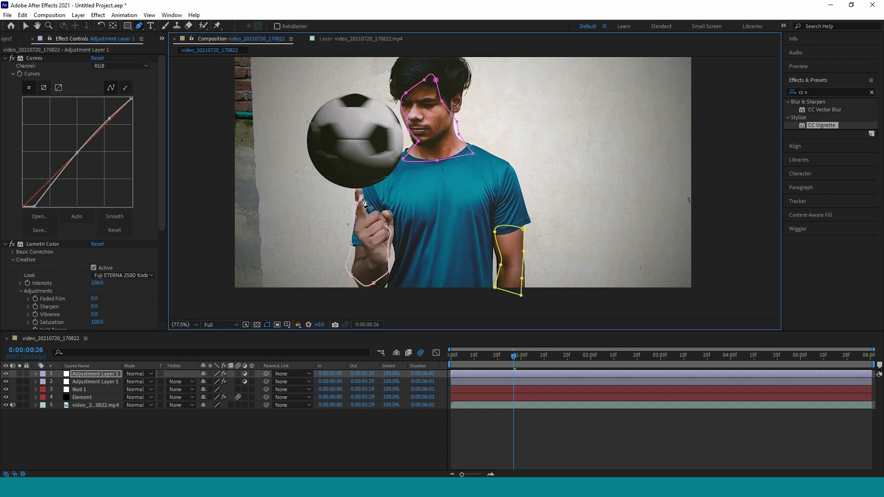
{"action": "left_click", "coordinate": [358, 194]}
{"action": "left_click", "coordinate": [36, 375]}
Set Mask Feather to 25 pixels on Masks 1, 2 and 3
{"action": "left_click", "coordinate": [45, 383]}
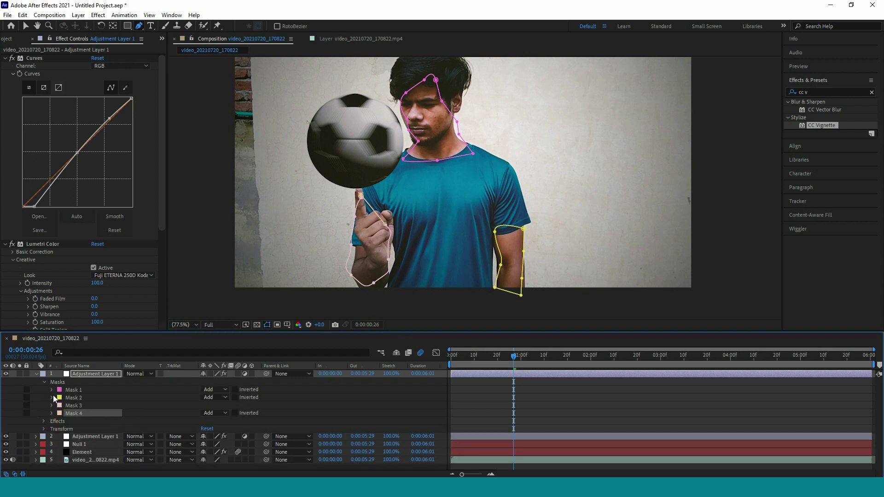
{"action": "left_click", "coordinate": [52, 390]}
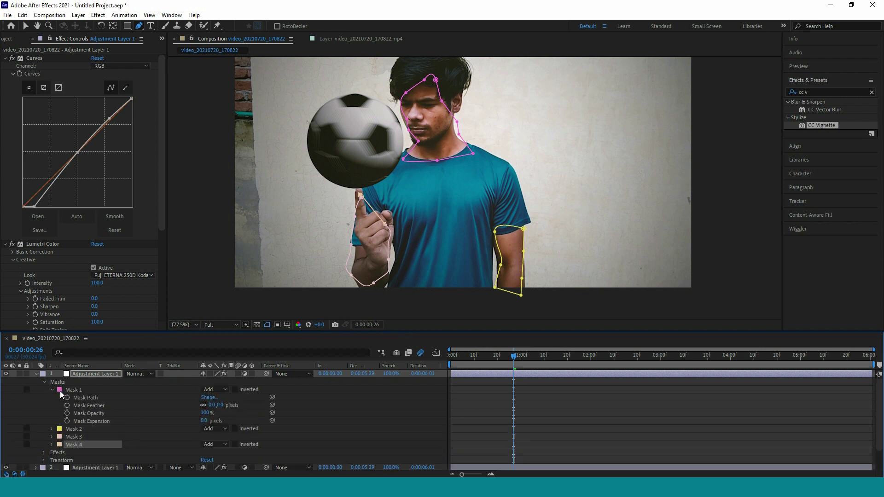
{"action": "left_click", "coordinate": [214, 405]}
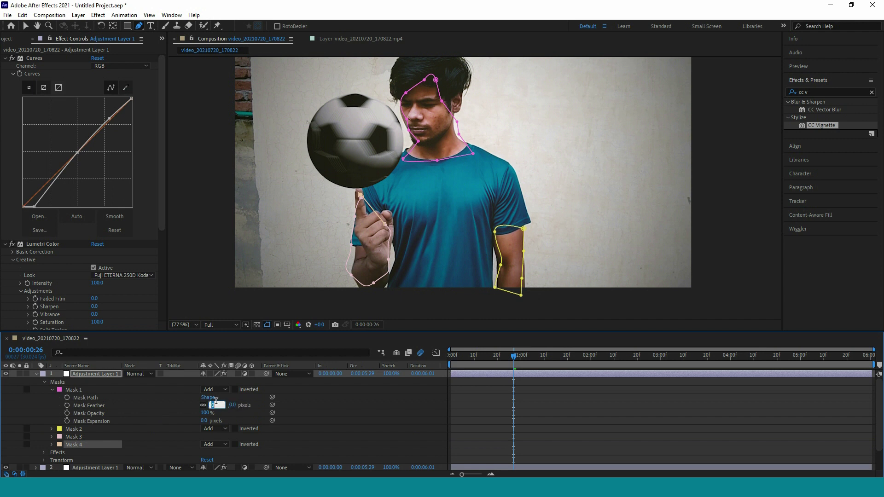
{"action": "type", "text": "25"}
{"action": "key", "text": "Return"}
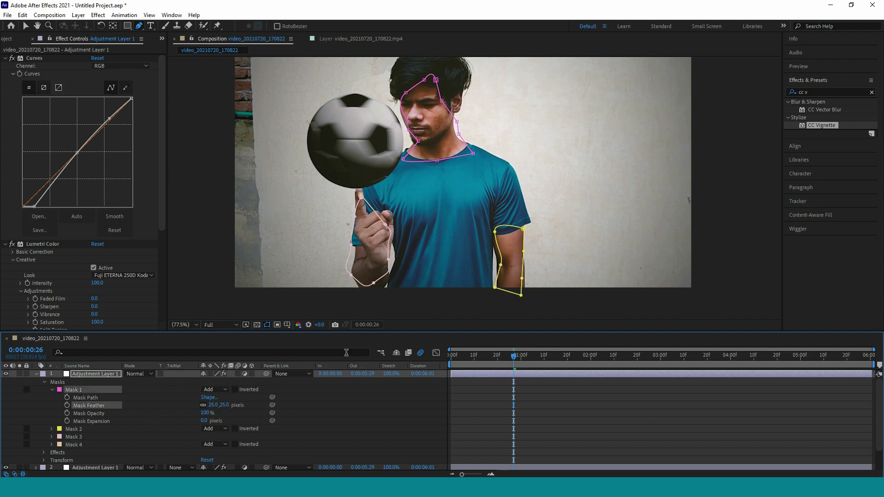
{"action": "left_click", "coordinate": [52, 429]}
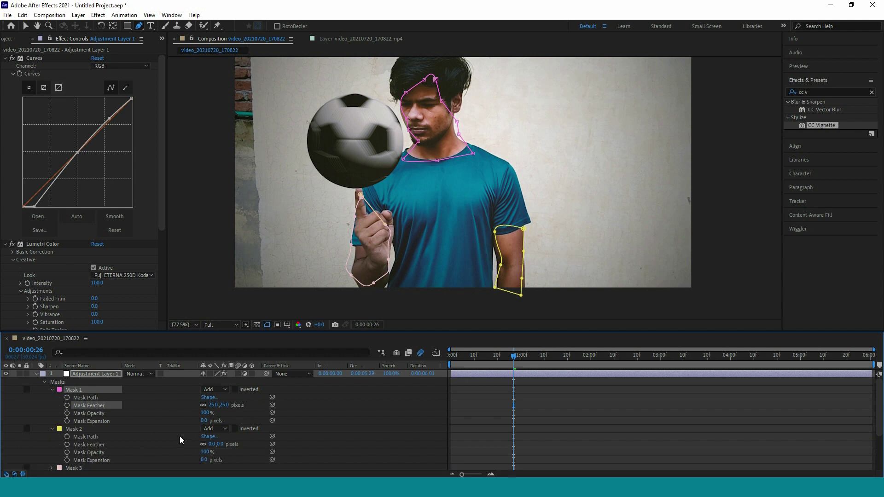
{"action": "left_click", "coordinate": [214, 444]}
{"action": "key", "text": "Return"}
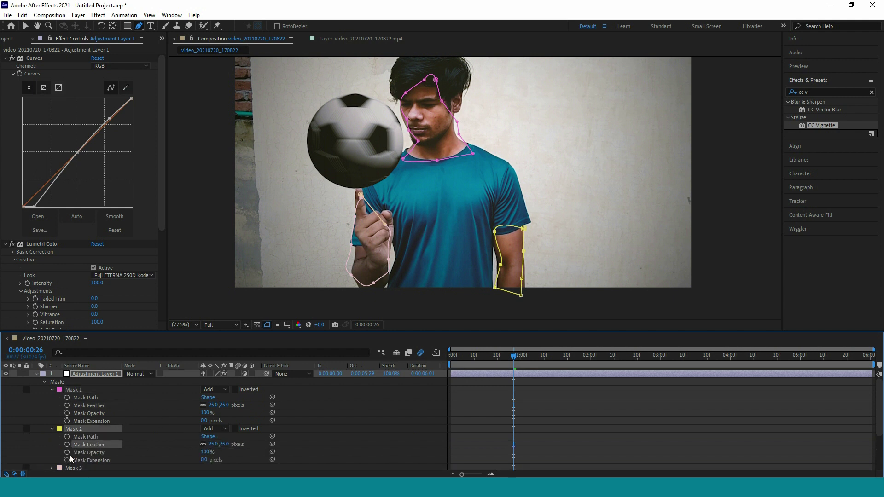
{"action": "scroll", "coordinate": [159, 465], "scroll_direction": "down", "scroll_amount": 3}
{"action": "left_click", "coordinate": [211, 451]}
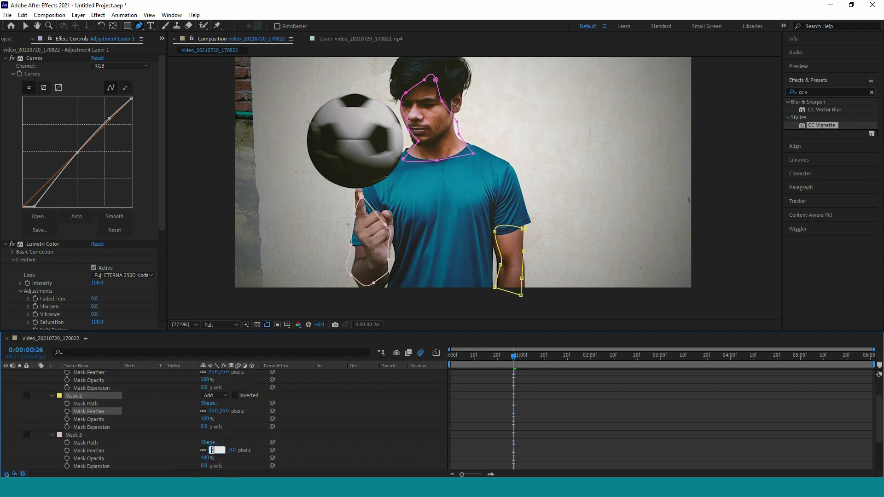
{"action": "key", "text": "Return"}
Preview the grade with the feathered masks, then show the layer's Opacity
{"action": "key", "text": "v"}
{"action": "key", "text": "space"}
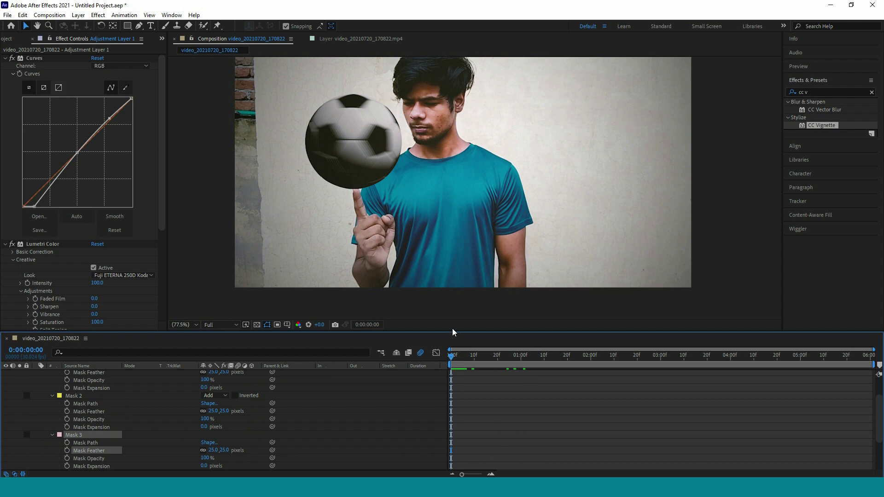
{"action": "key", "text": "space"}
{"action": "key", "text": "t"}
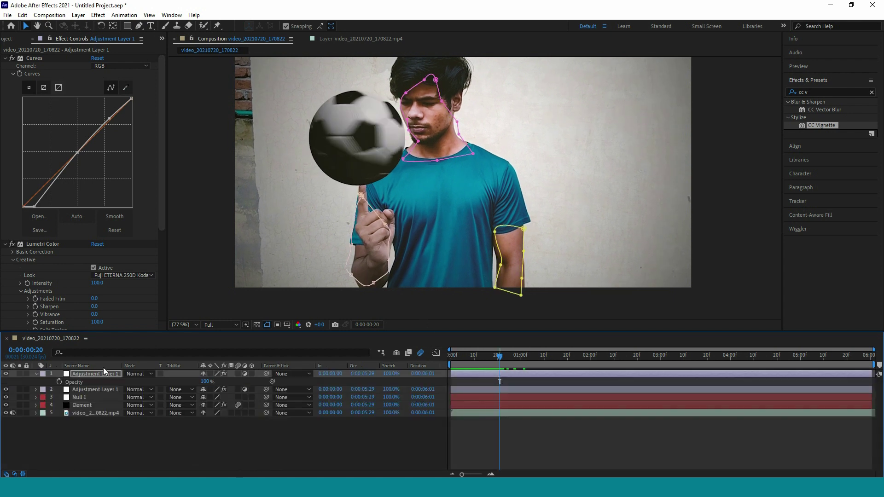
Set the masked copy's opacity to 34% and pre-compose all five layers as 'final output'
{"action": "left_click", "coordinate": [96, 366]}
{"action": "left_click_drag", "start_coordinate": [205, 382], "coordinate": [199, 400]}
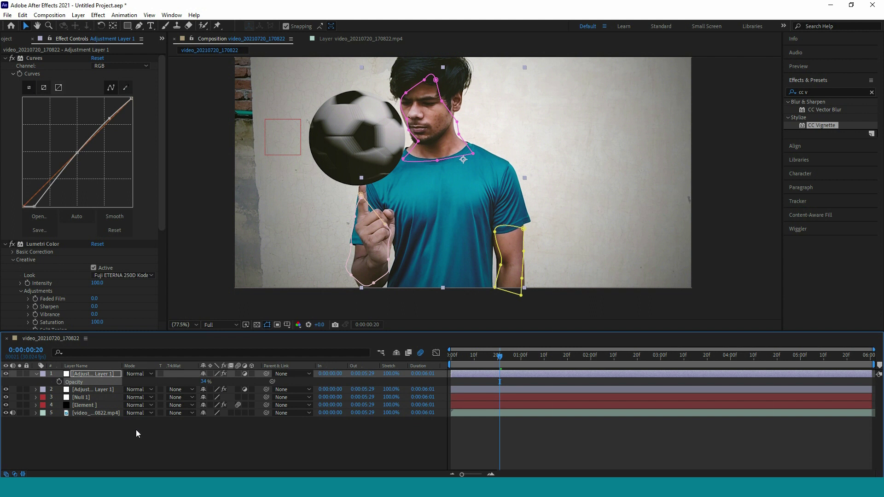
{"action": "left_click_drag", "start_coordinate": [171, 435], "coordinate": [106, 375]}
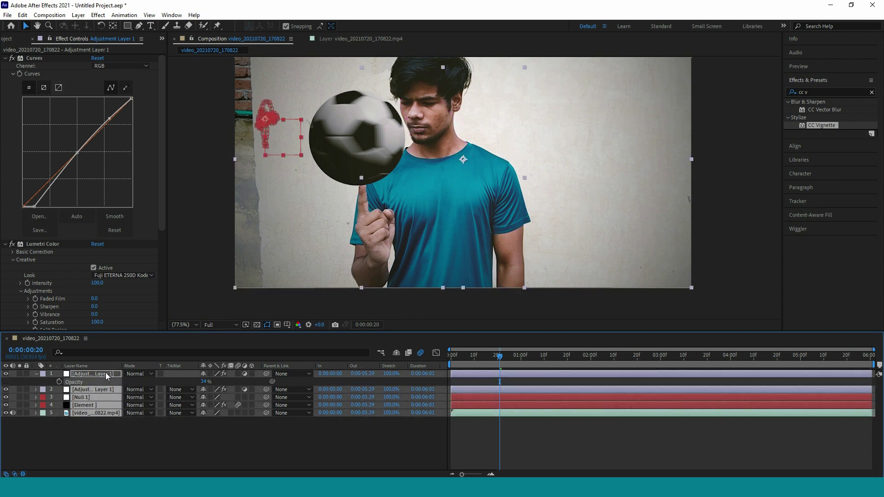
{"action": "right_click", "coordinate": [99, 391]}
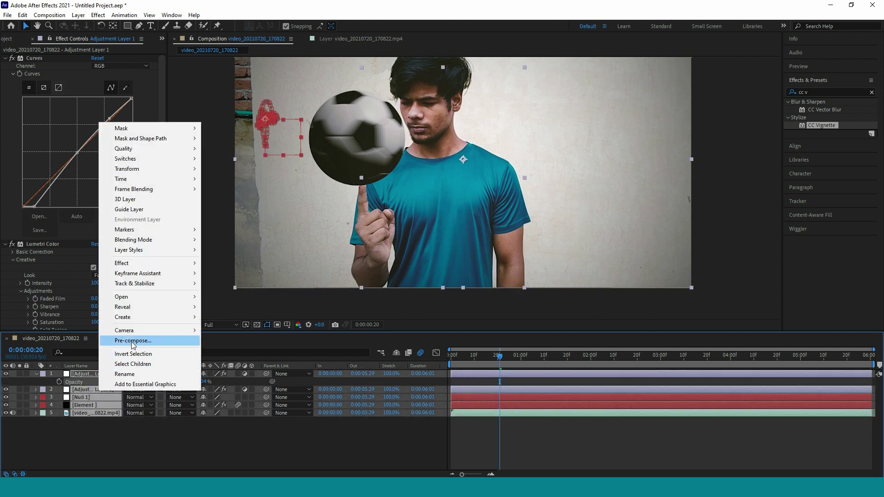
{"action": "left_click", "coordinate": [138, 341]}
{"action": "type", "text": "final out"}
{"action": "key", "text": "Return"}
Scale the final output layer from 100% up to 110%
{"action": "key", "text": "s"}
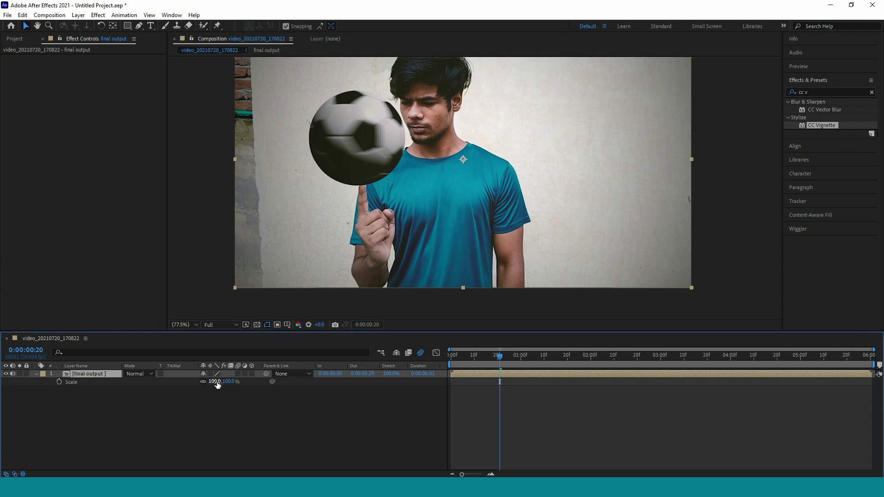
{"action": "left_click_drag", "start_coordinate": [215, 381], "coordinate": [225, 382]}
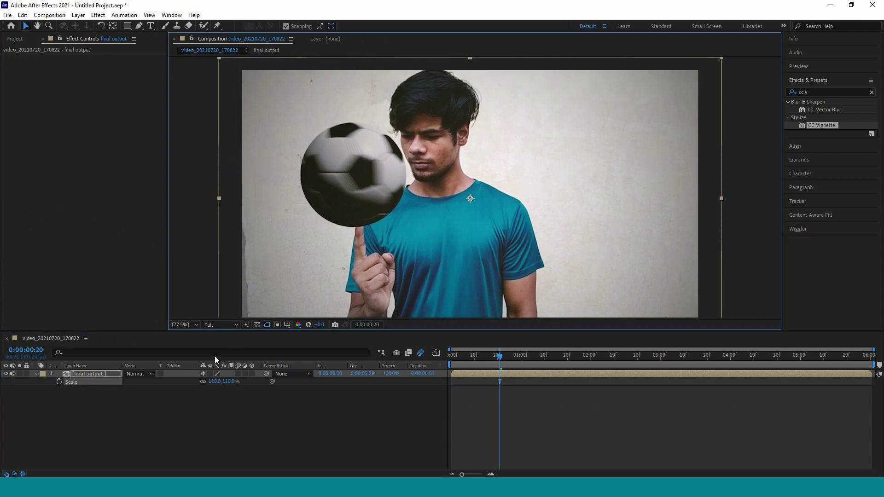
{"action": "left_click", "coordinate": [194, 328]}
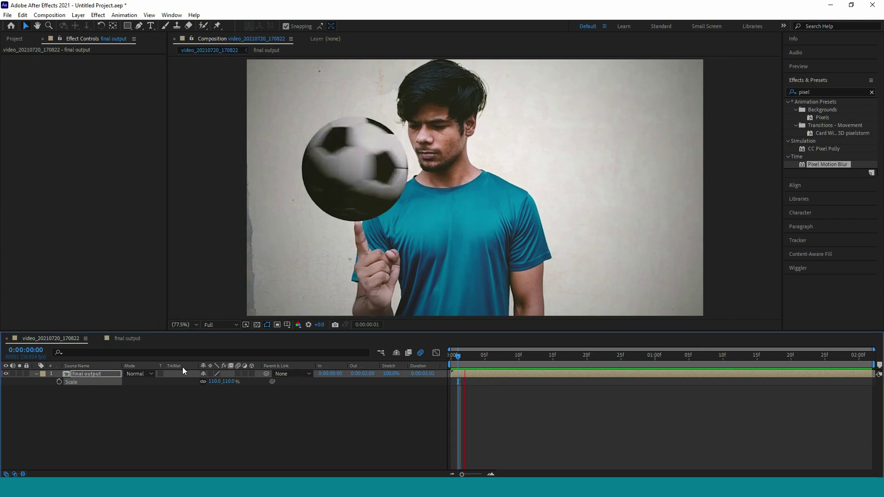